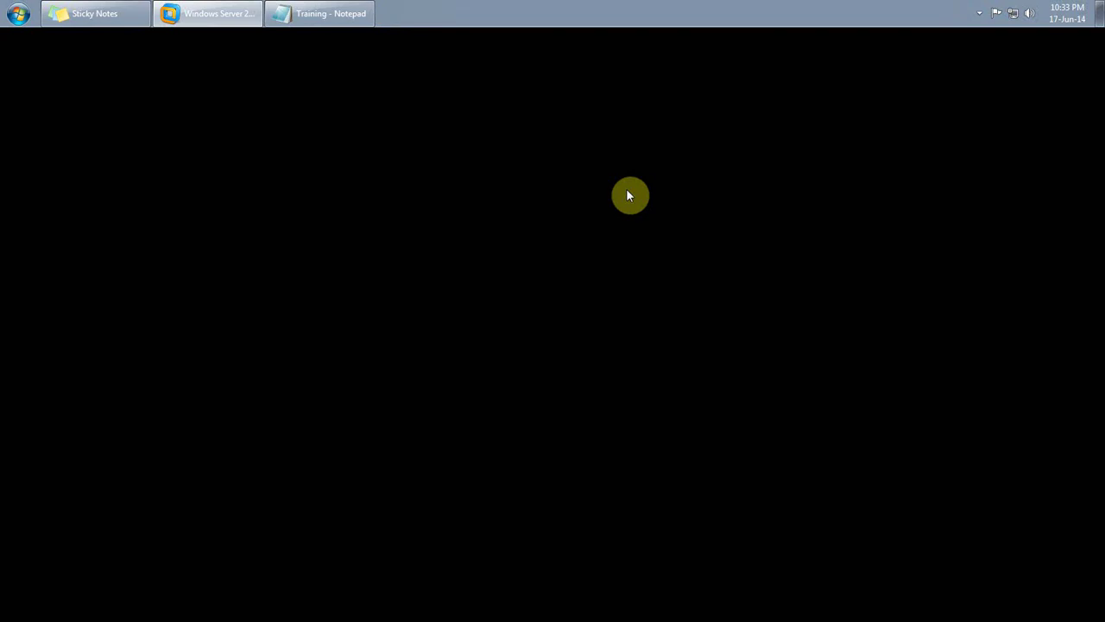
# Step: Restore the Training notes and highlight the product name, target OS and lab environment details
pyautogui.click(345, 13)
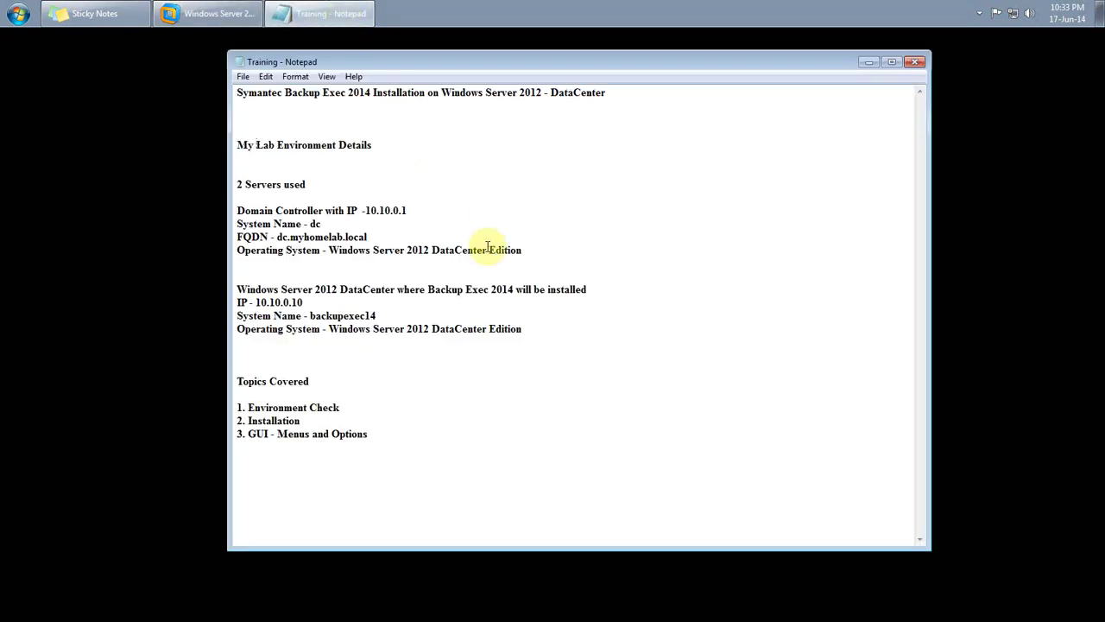
pyautogui.moveTo(238, 92); pyautogui.dragTo(372, 98)
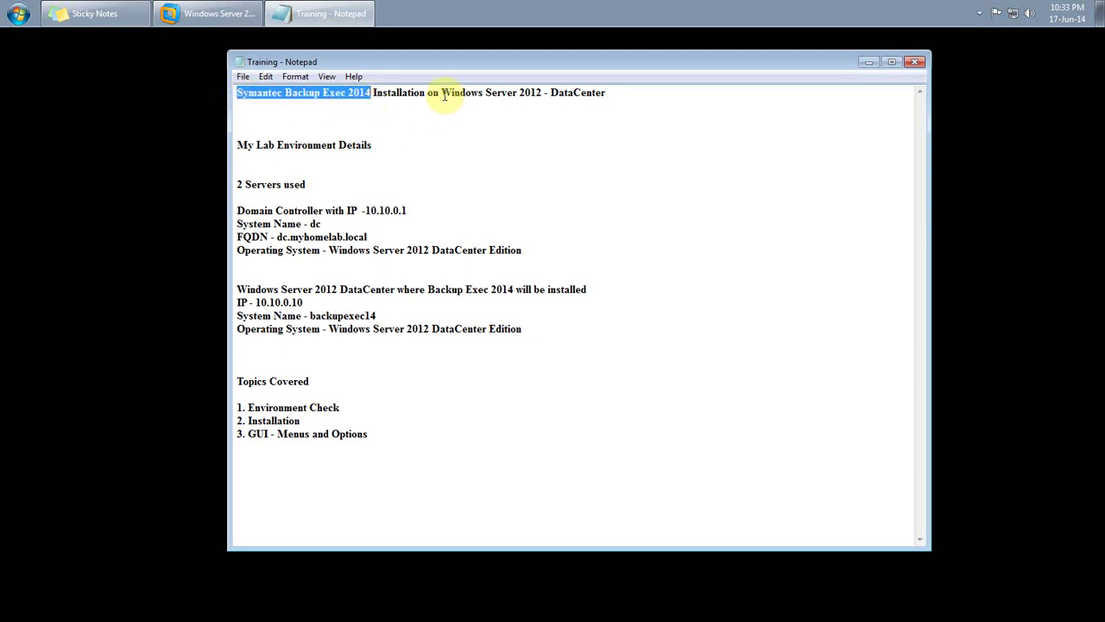
pyautogui.moveTo(441, 93); pyautogui.dragTo(616, 97)
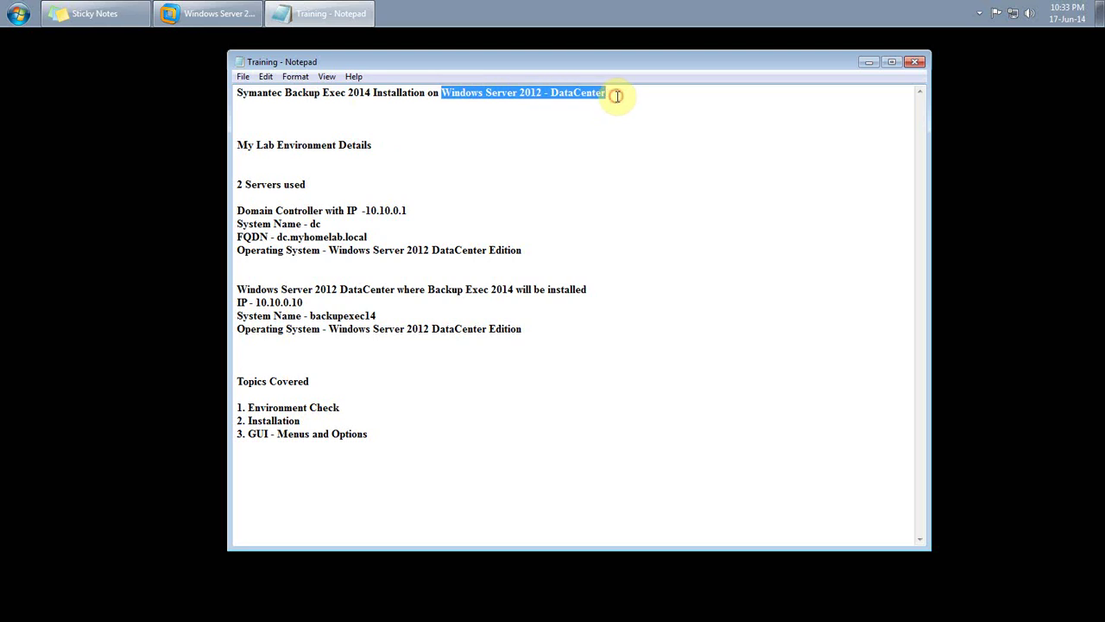
pyautogui.click(237, 144)
pyautogui.moveTo(236, 144); pyautogui.dragTo(568, 331)
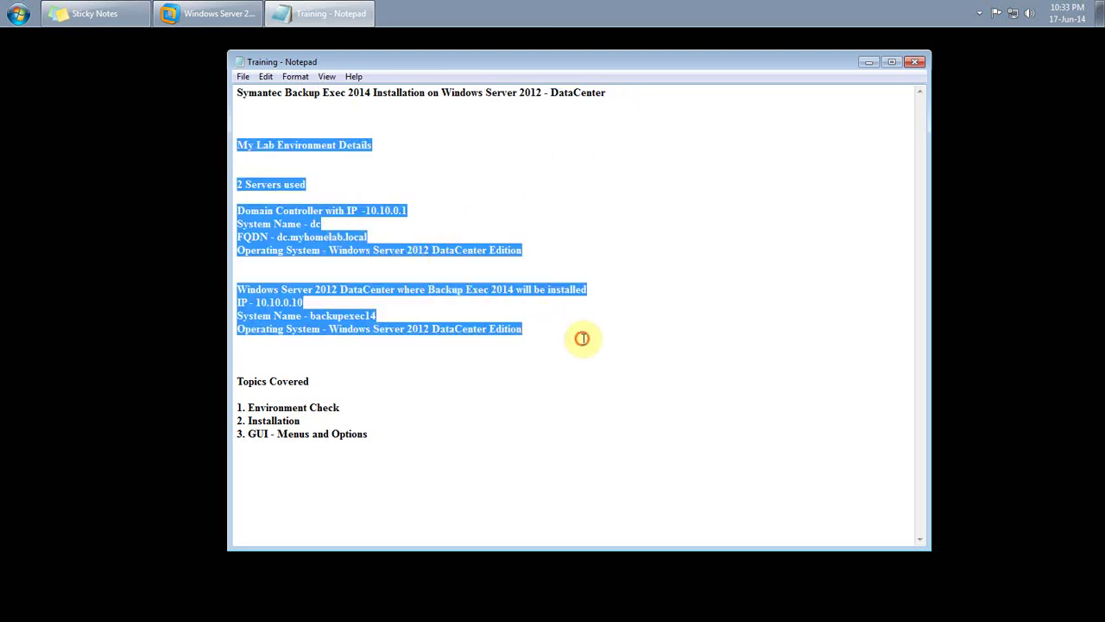
pyautogui.click(582, 339)
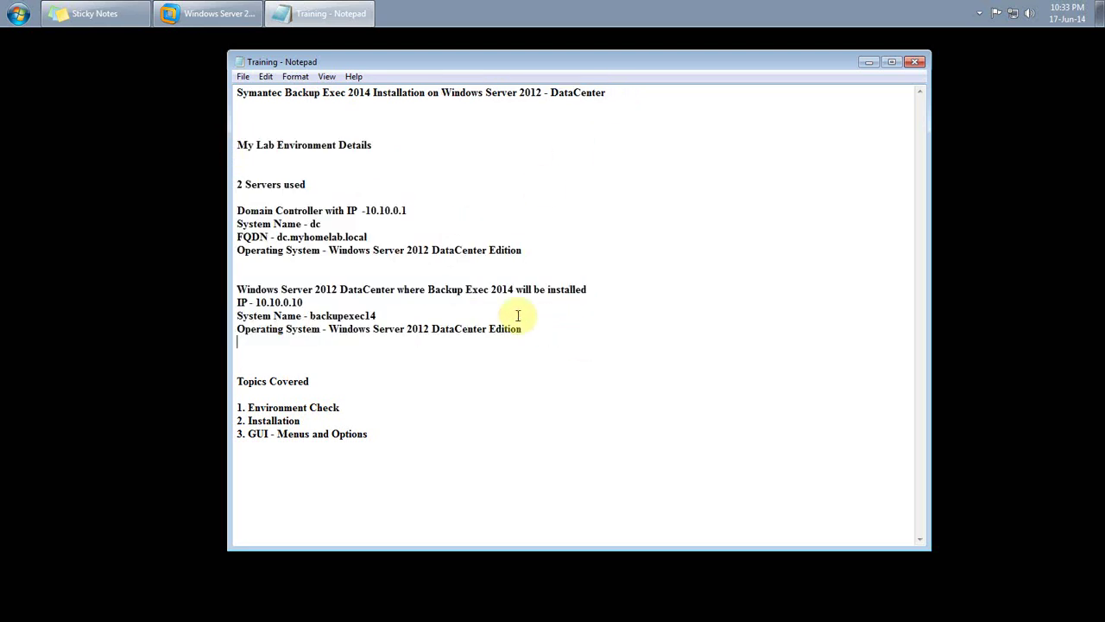
# Step: View the VMware Workstation version information, then return to the Training notes
pyautogui.click(223, 13)
pyautogui.click(145, 55)
pyautogui.click(156, 177)
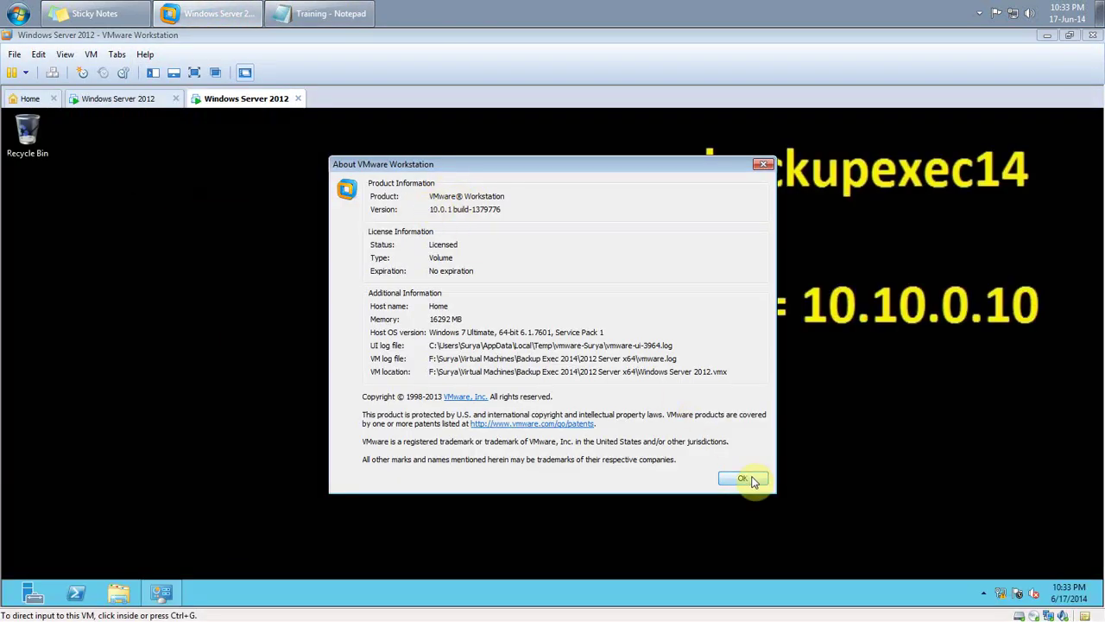
pyautogui.click(743, 477)
pyautogui.click(285, 13)
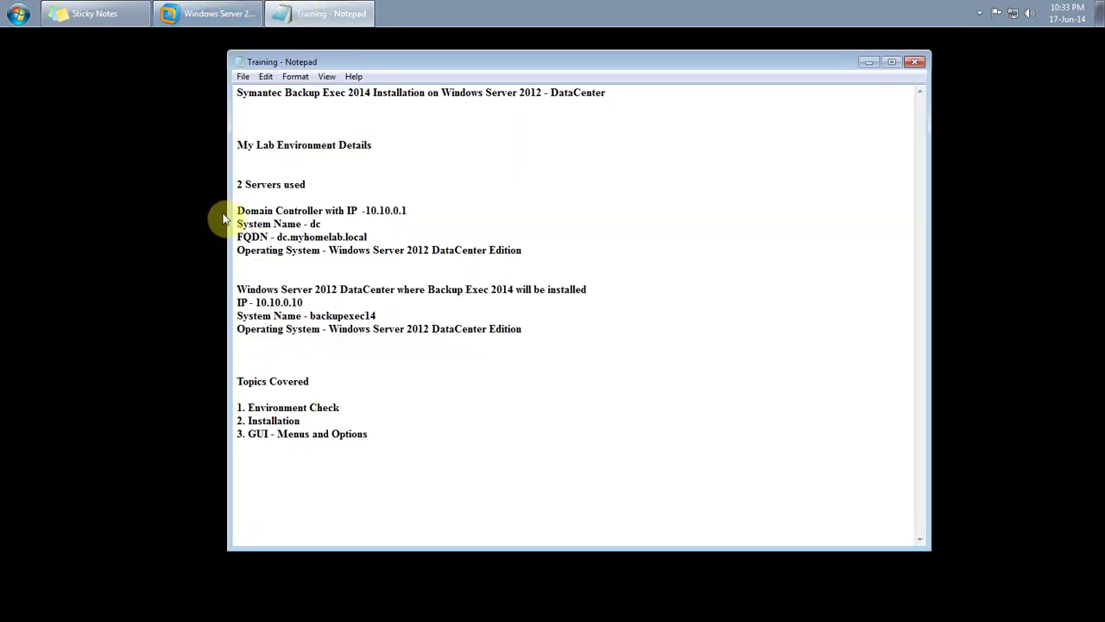
# Step: Highlight the two servers' details: domain controller, backupexec14 at IP 10.10.0.10, and their operating systems
pyautogui.moveTo(237, 184); pyautogui.dragTo(341, 186)
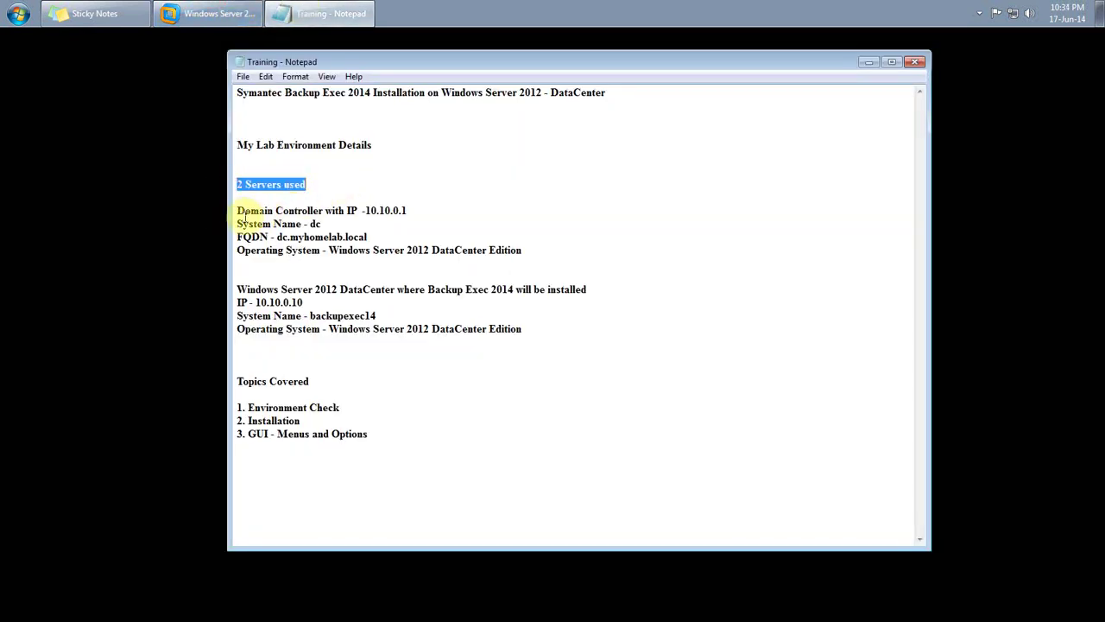
pyautogui.moveTo(235, 211); pyautogui.dragTo(331, 211)
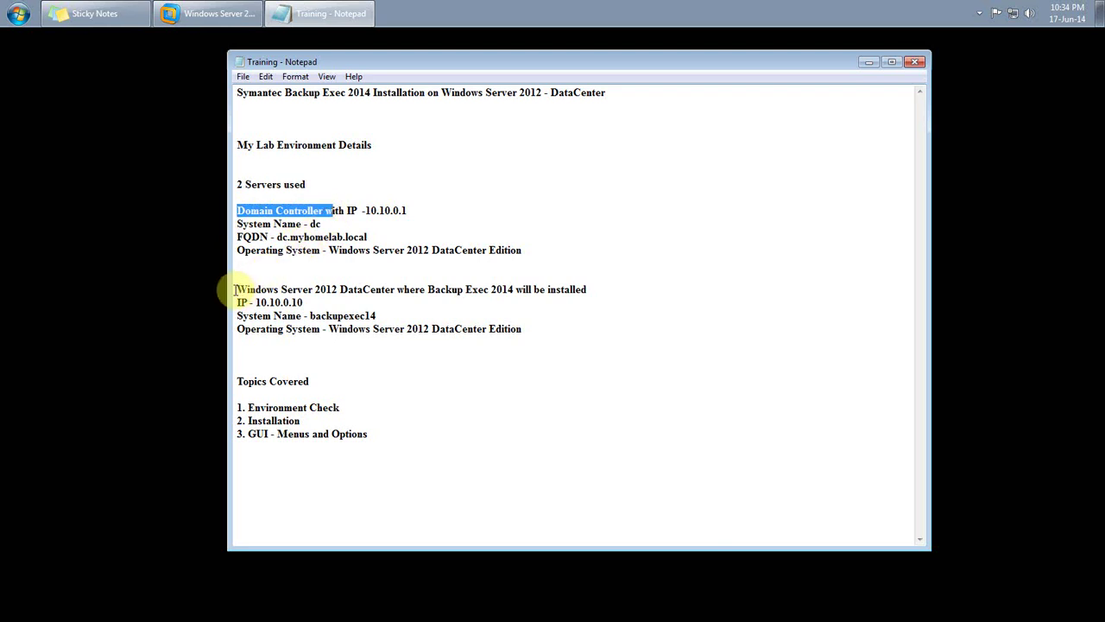
pyautogui.moveTo(235, 290); pyautogui.dragTo(512, 297)
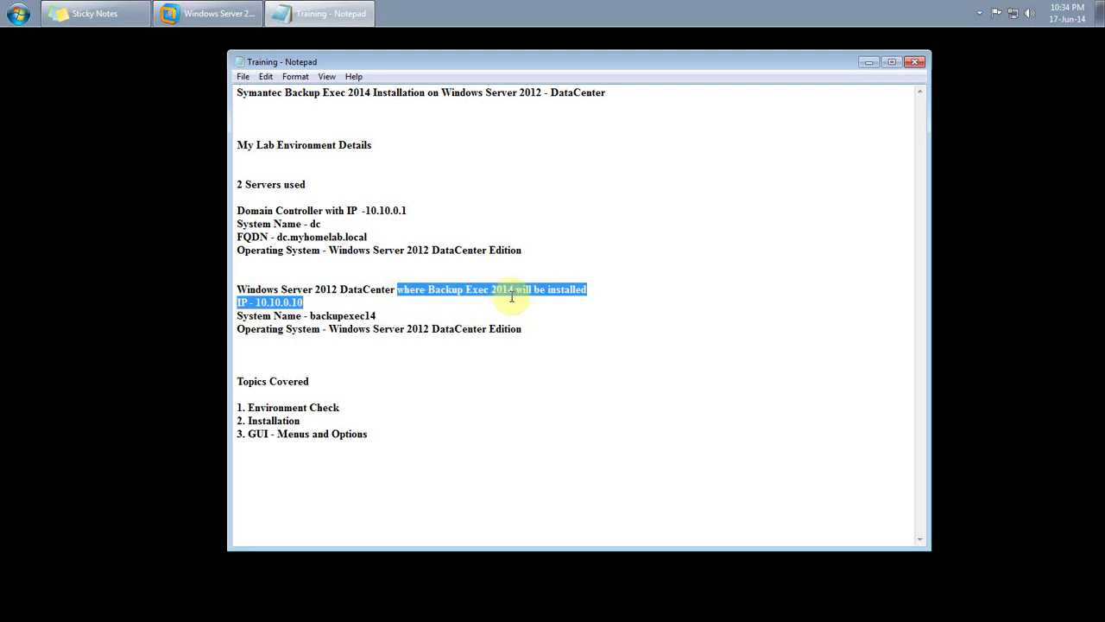
pyautogui.click(503, 303)
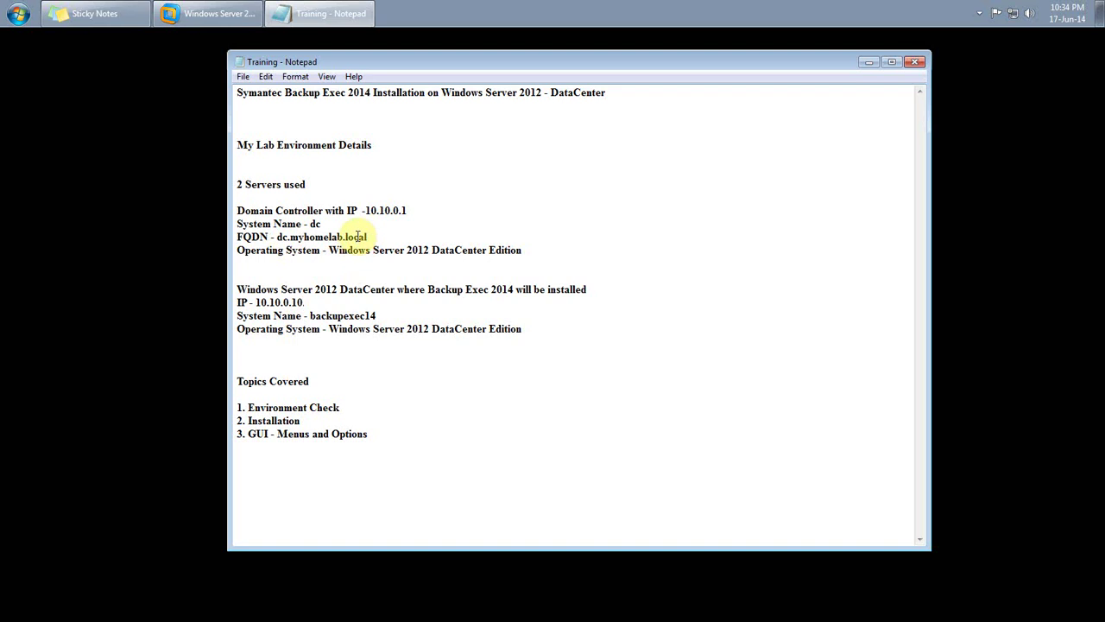
pyautogui.moveTo(328, 251); pyautogui.dragTo(533, 256)
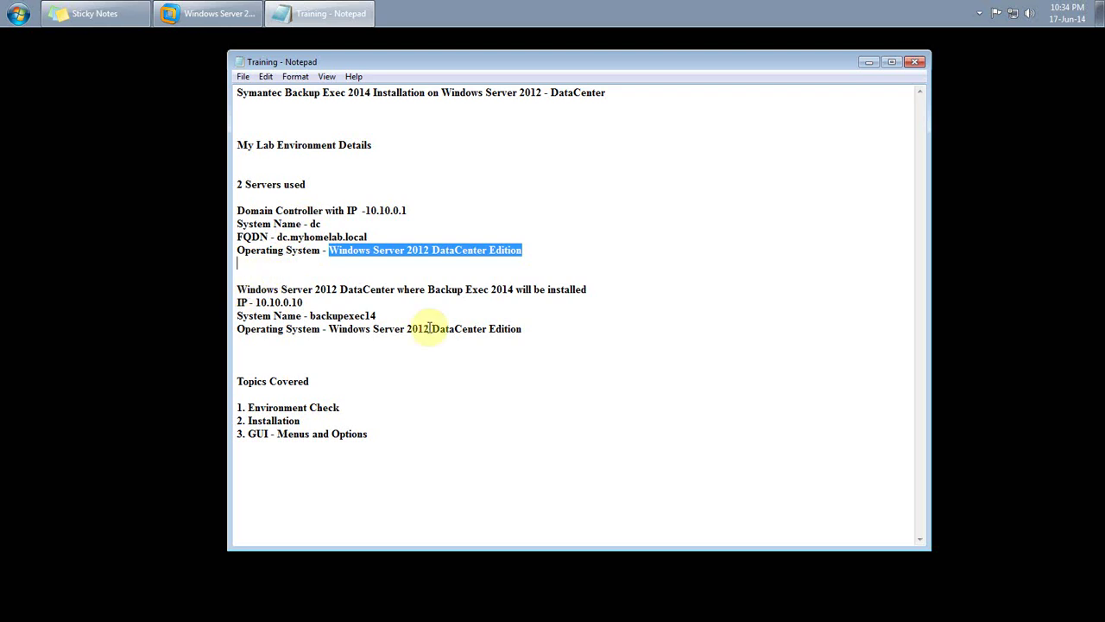
pyautogui.moveTo(397, 289); pyautogui.dragTo(518, 293)
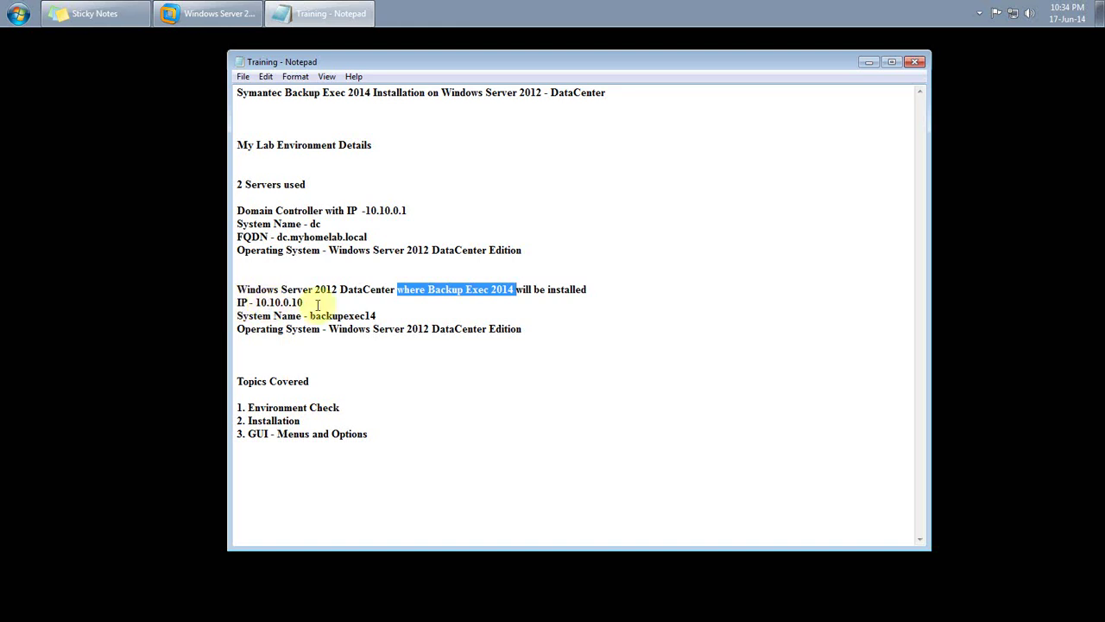
pyautogui.moveTo(311, 302); pyautogui.dragTo(378, 316)
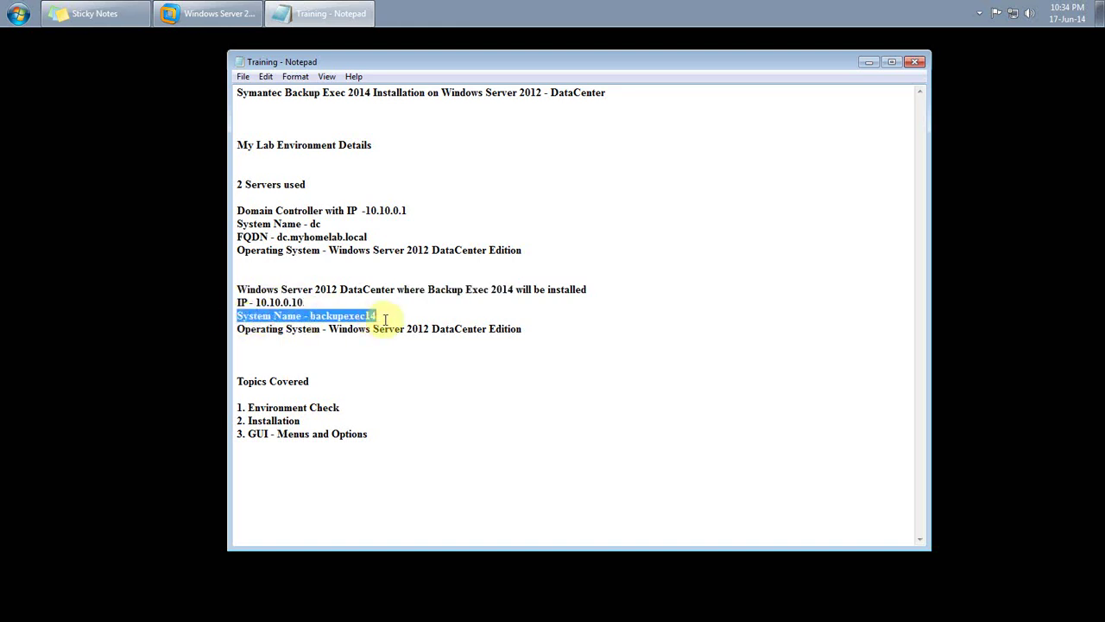
pyautogui.click(331, 333)
pyautogui.moveTo(338, 333); pyautogui.dragTo(542, 336)
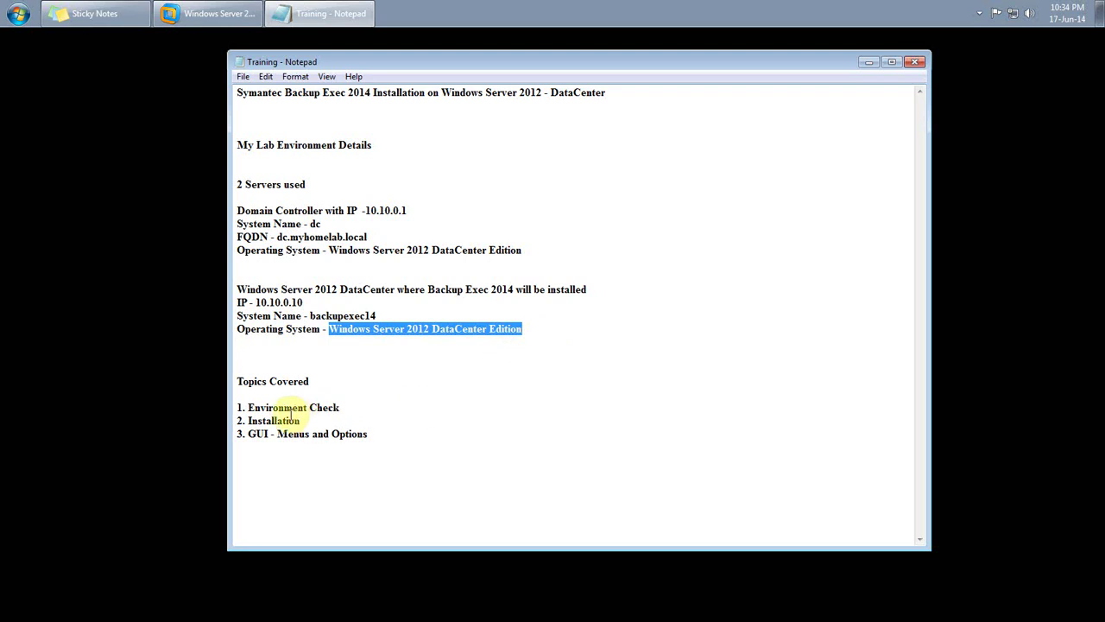
# Step: Highlight the topics Environment Check, Installation, and GUI - Menus and Options
pyautogui.moveTo(248, 407); pyautogui.dragTo(340, 407)
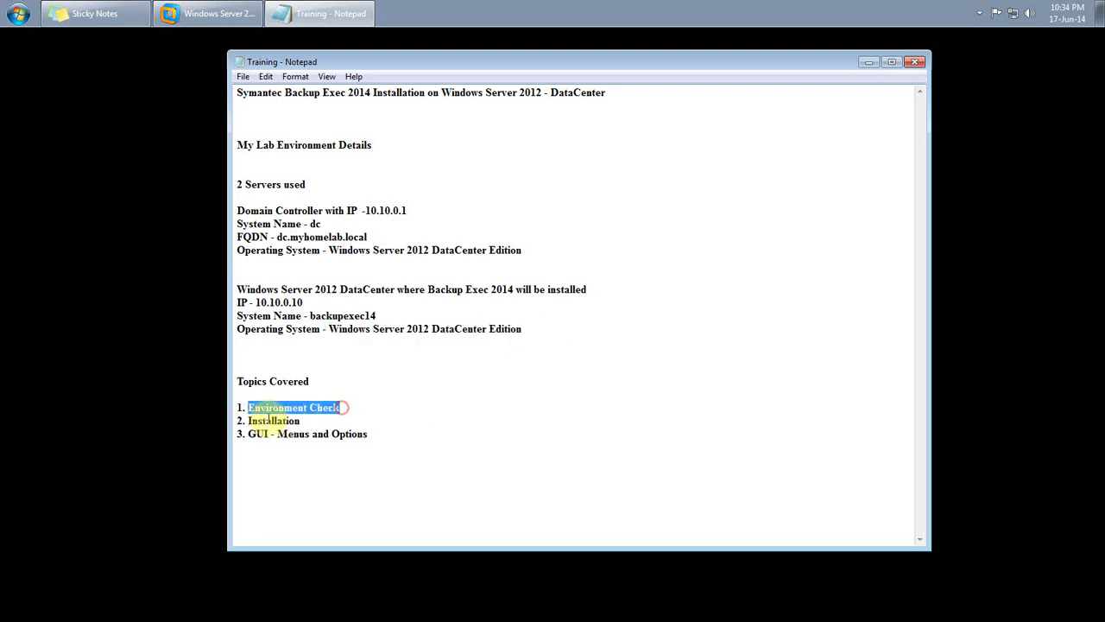
pyautogui.moveTo(248, 421); pyautogui.dragTo(319, 422)
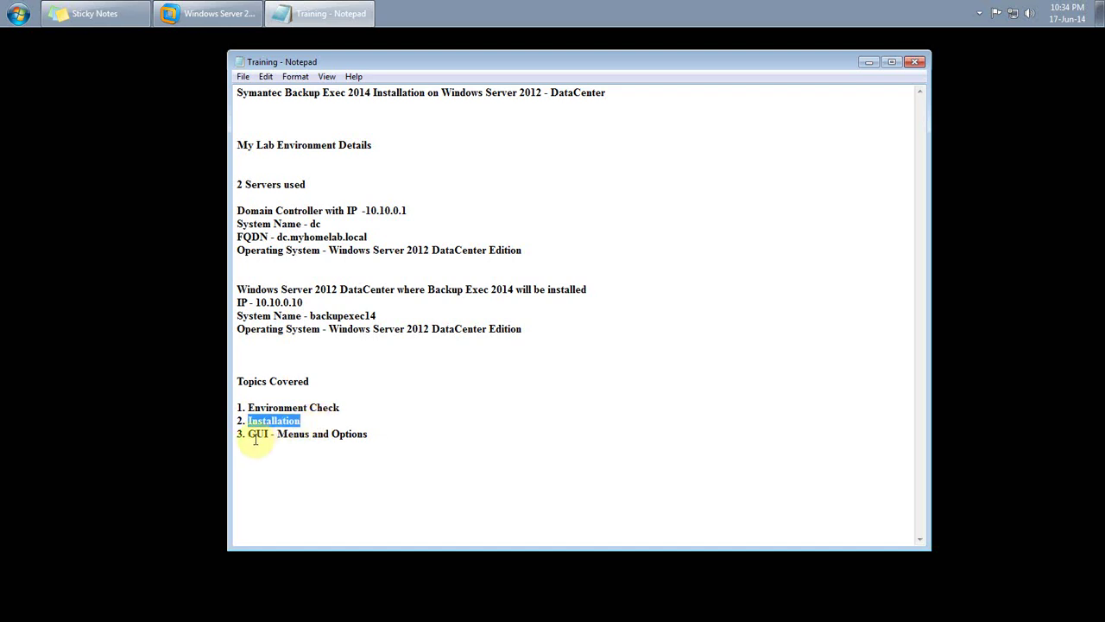
pyautogui.moveTo(249, 434); pyautogui.dragTo(372, 436)
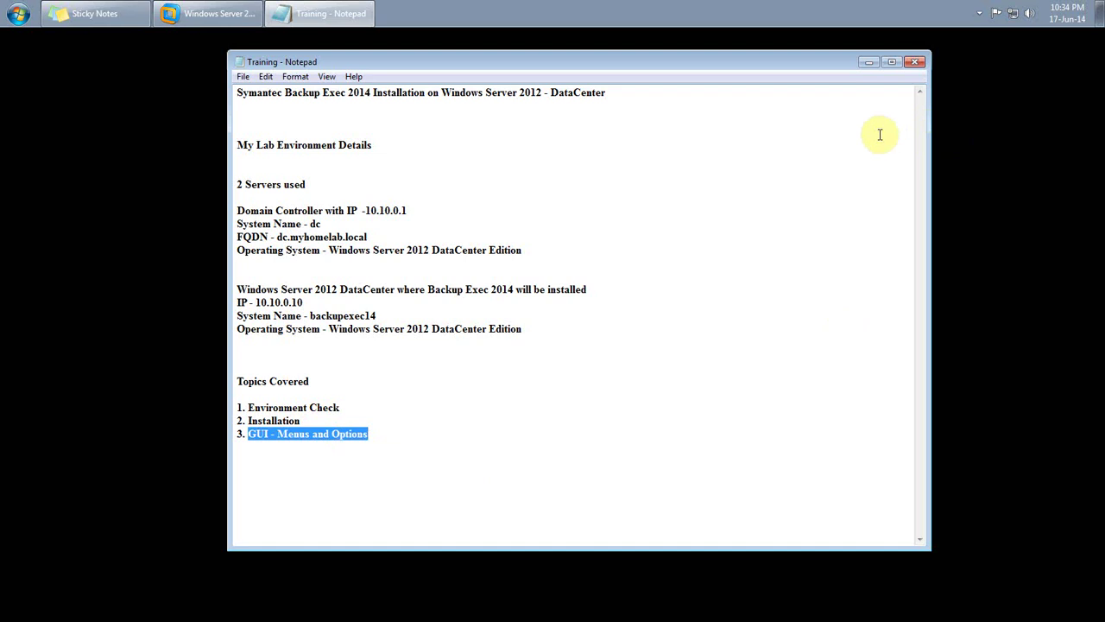
# Step: Minimize the notes and view the domain controller VM, then the backupexec14 VM
pyautogui.click(871, 63)
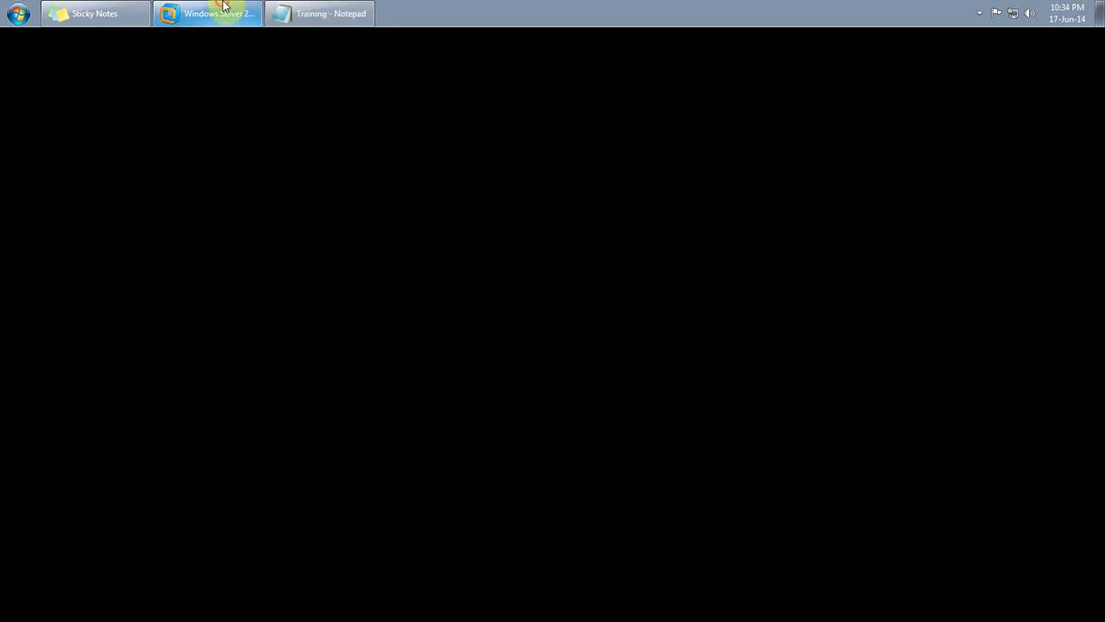
pyautogui.click(222, 9)
pyautogui.click(122, 101)
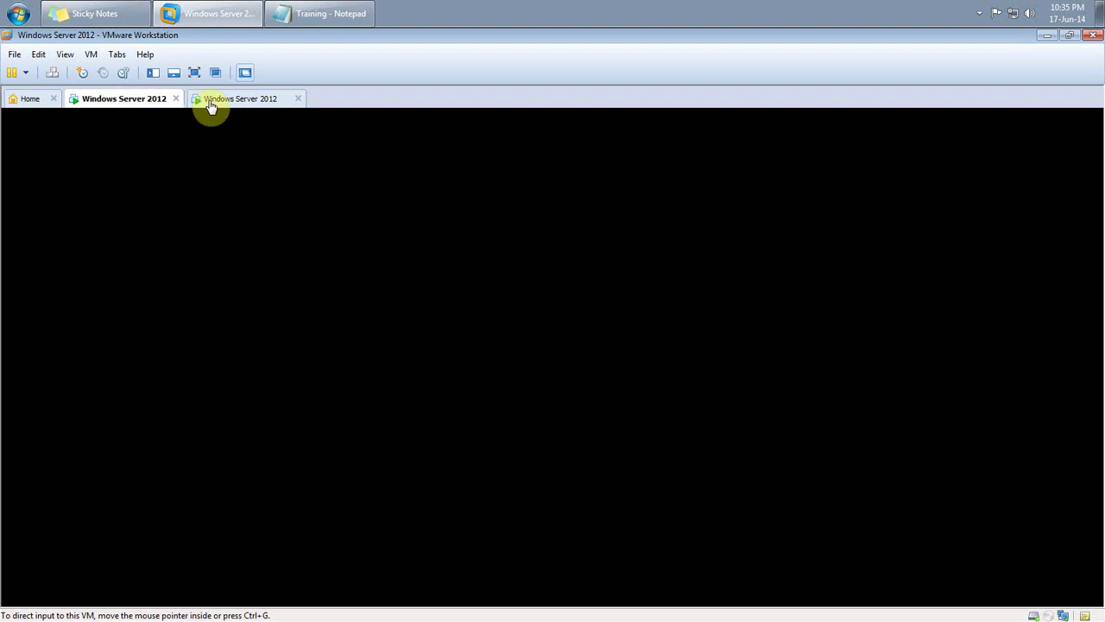
pyautogui.click(205, 264)
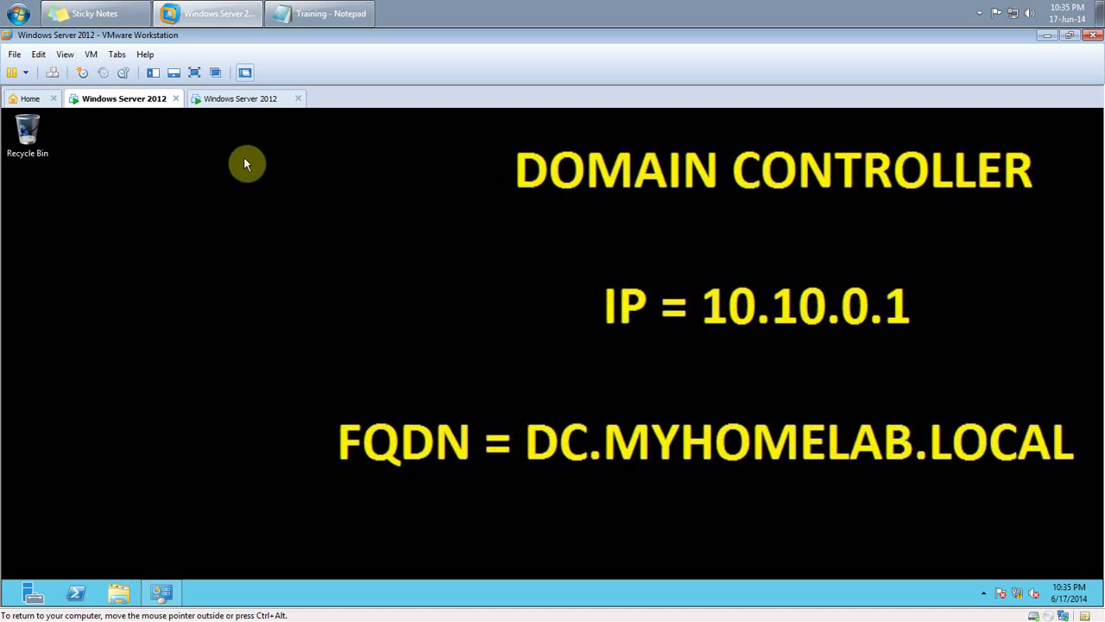
pyautogui.click(231, 100)
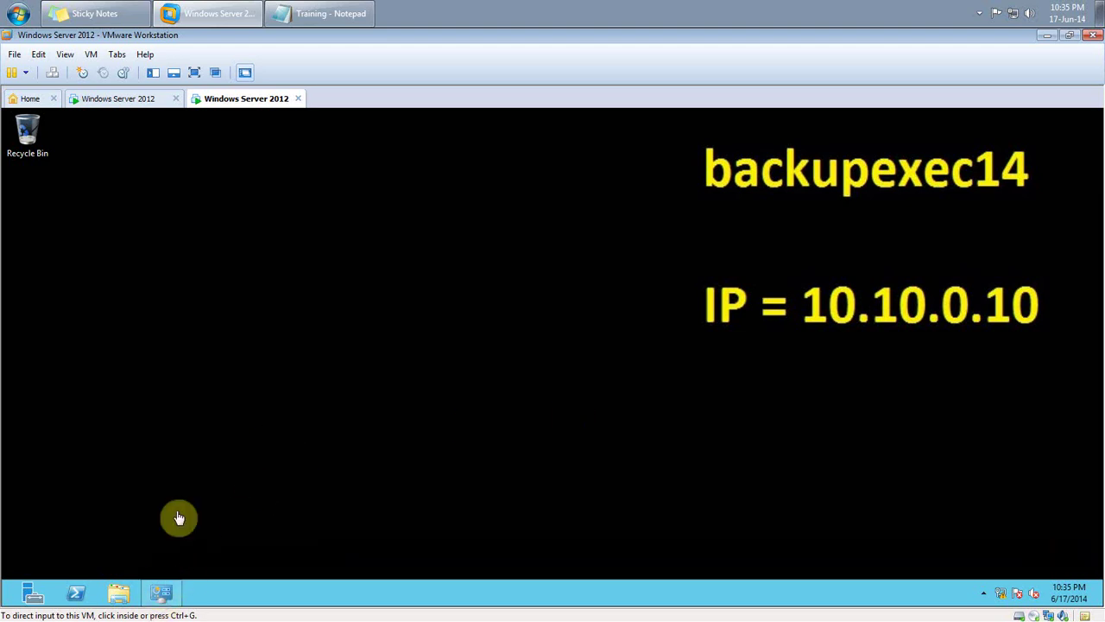
# Step: Check backupexec14's system properties, then point its CD/DVD (IDE) drive to the Symantec ISO image
pyautogui.click(172, 590)
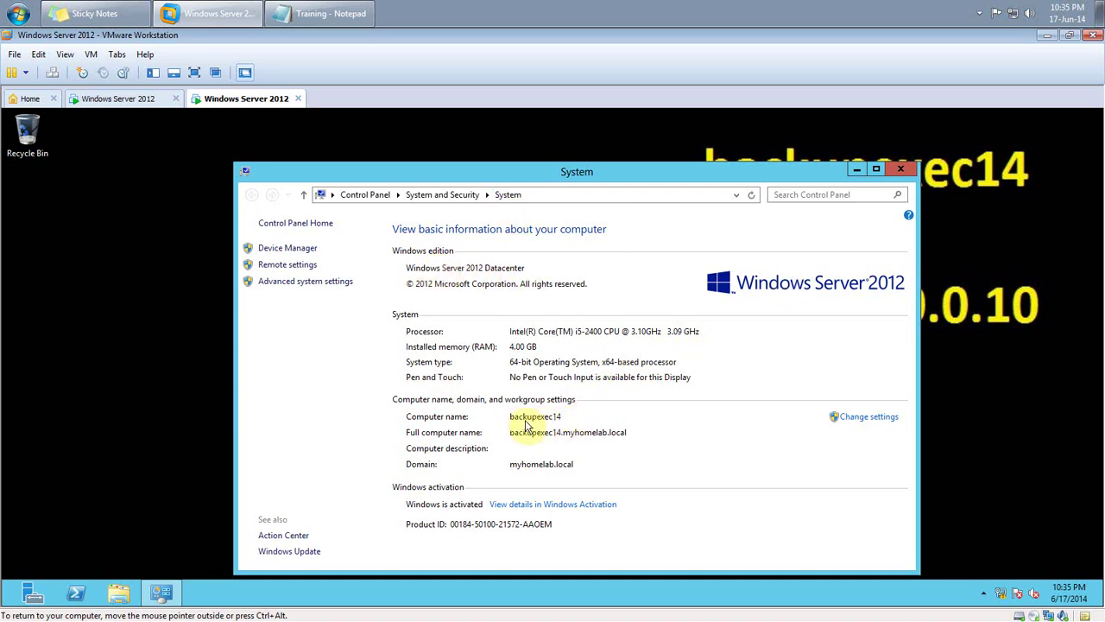
pyautogui.click(857, 169)
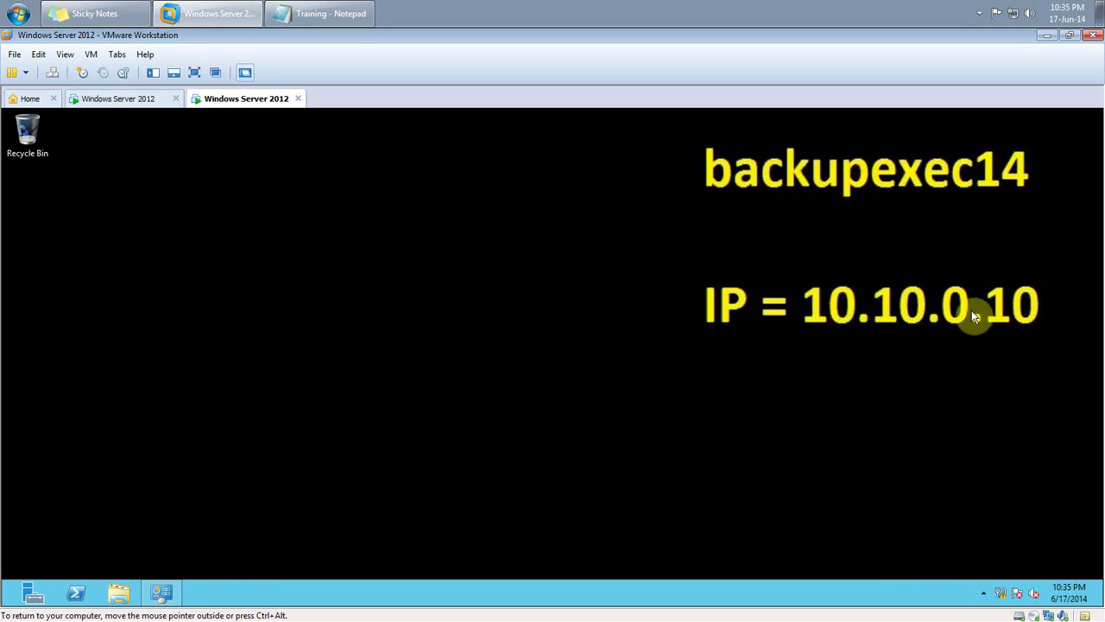
pyautogui.click(90, 54)
pyautogui.click(138, 231)
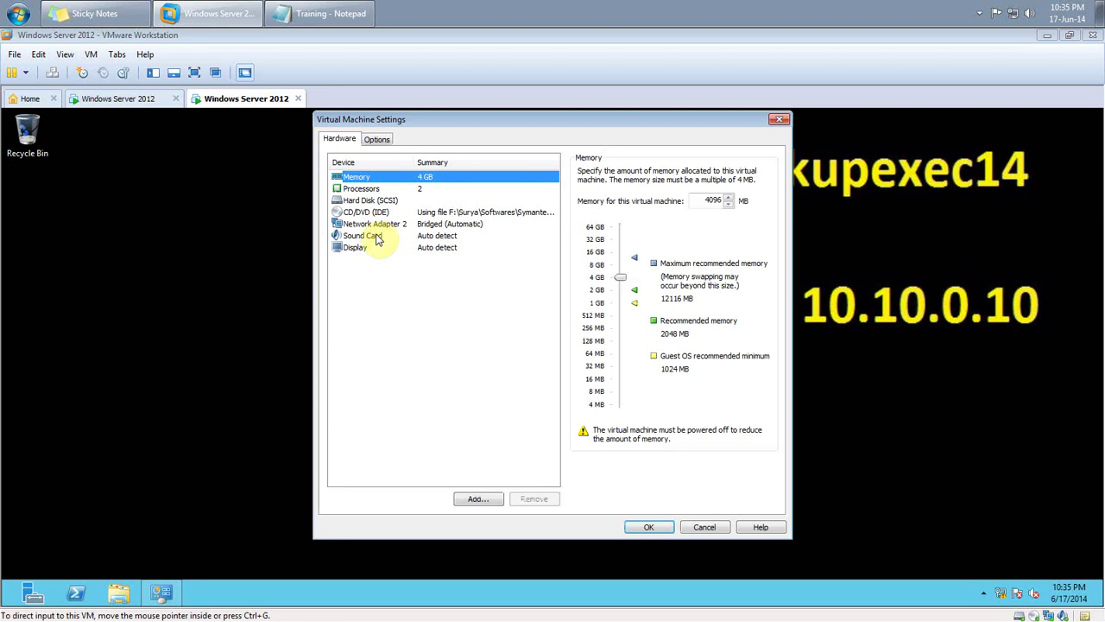
pyautogui.click(365, 211)
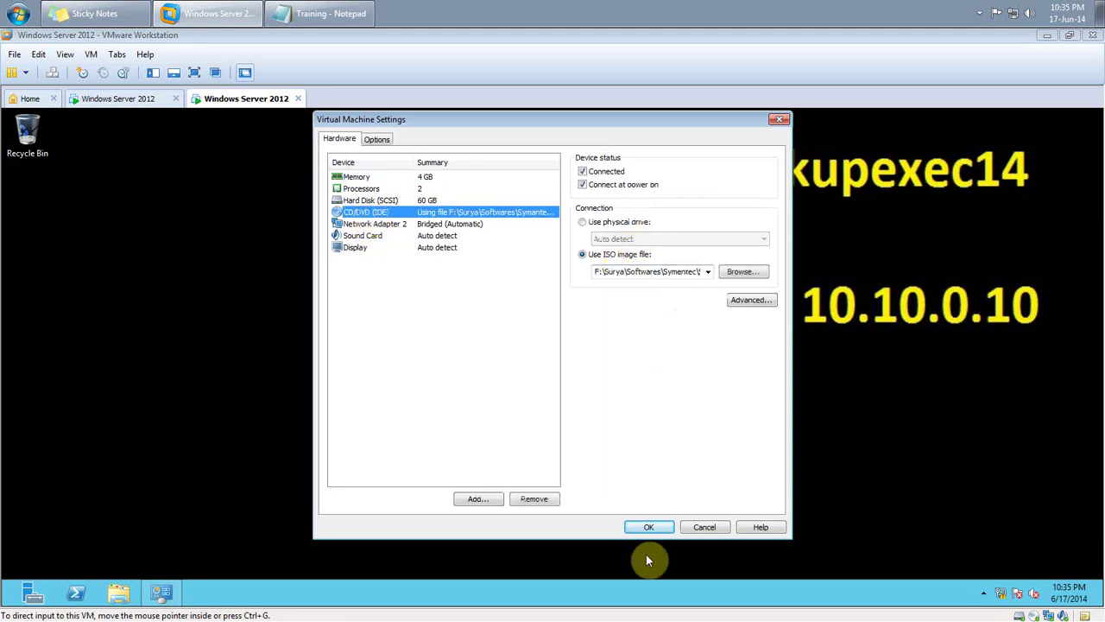
pyautogui.click(648, 524)
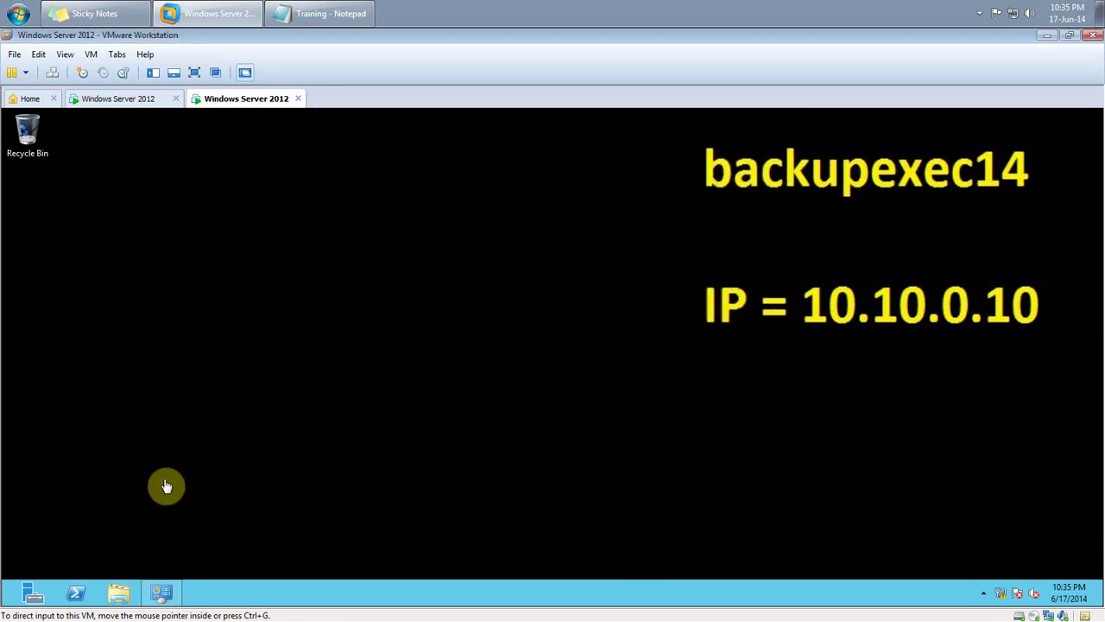
# Step: Run the Backup Exec 2014 DVD Browser from DVD Drive (D:) SYMANTEC in the VM
pyautogui.click(123, 594)
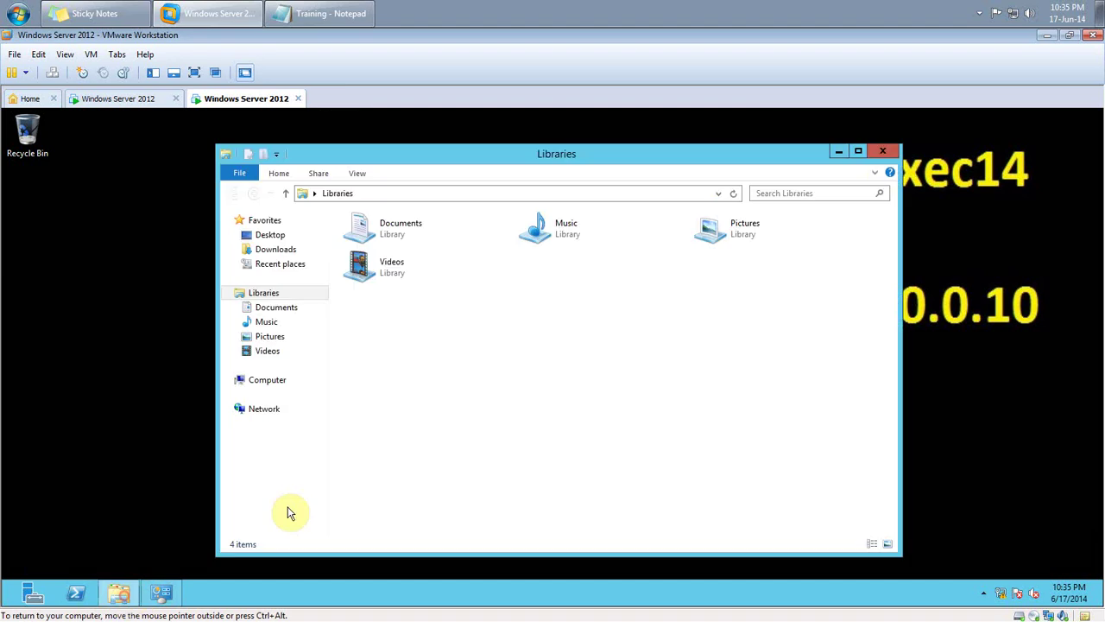
pyautogui.click(265, 385)
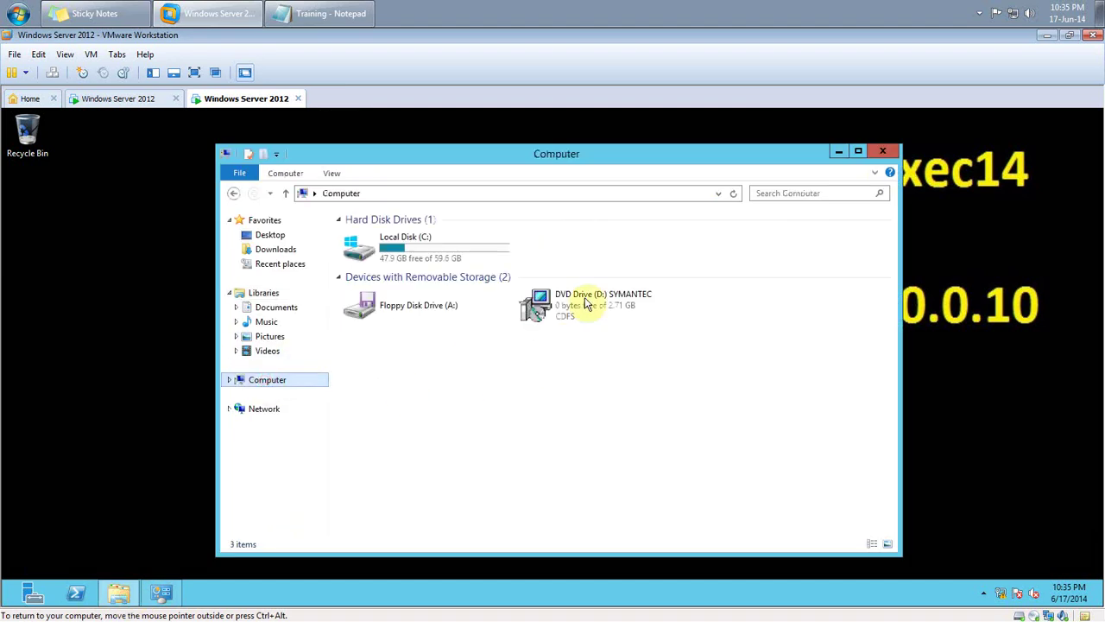
pyautogui.click(581, 305)
pyautogui.click(834, 155)
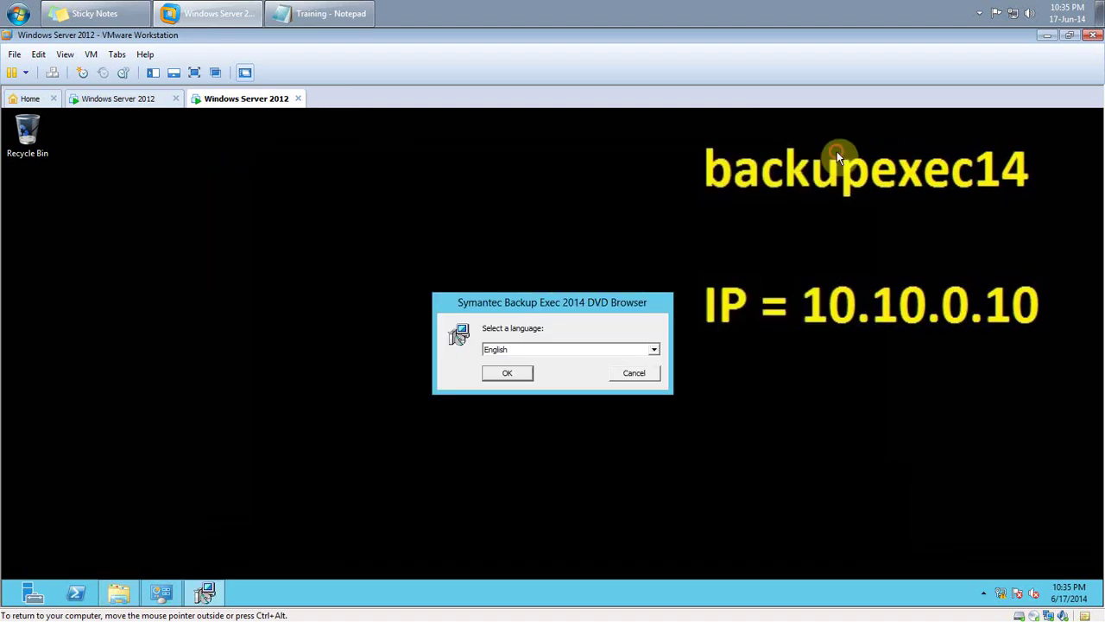
# Step: Confirm English as the DVD Browser language and go to the Pre-installation page
pyautogui.click(523, 370)
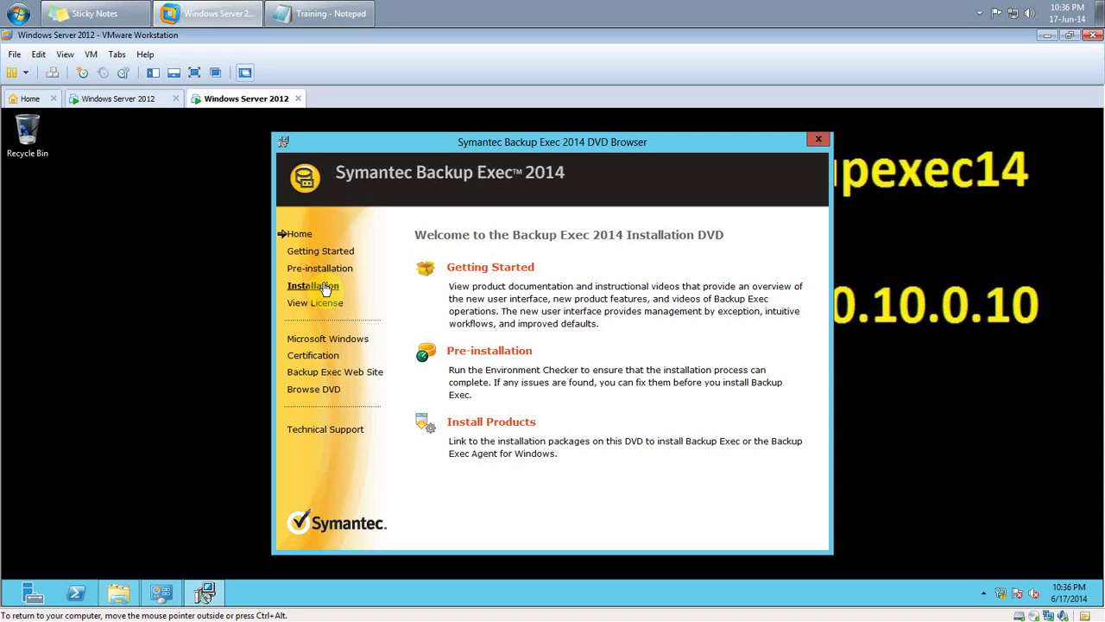
pyautogui.click(467, 354)
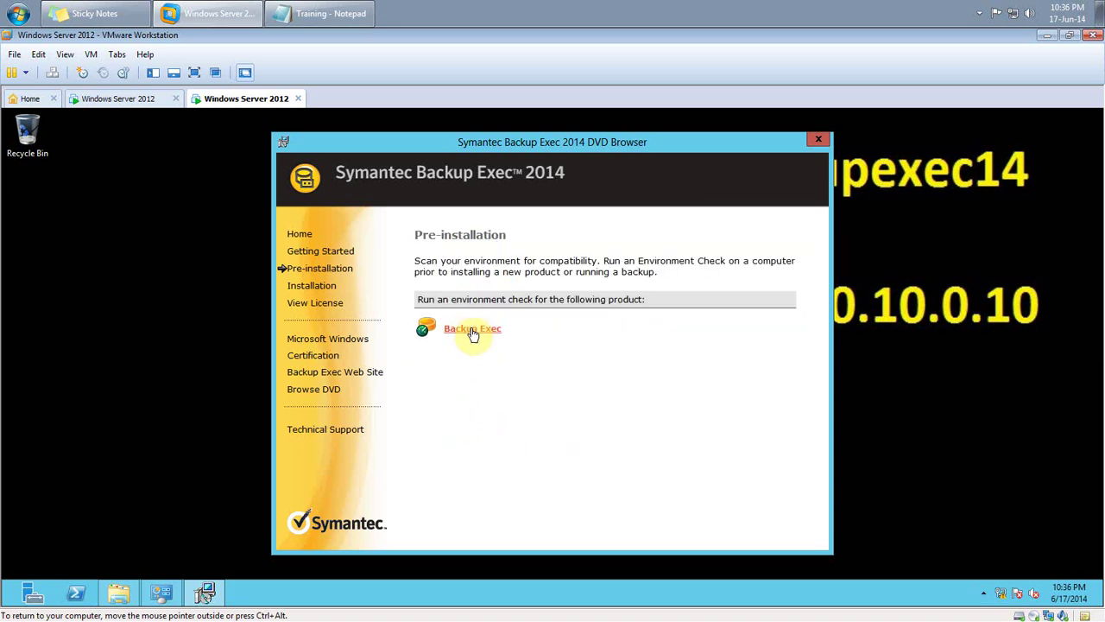
# Step: Run the Backup Exec Environment Check as a Local Environment Check on BACKUPEXEC14
pyautogui.click(474, 331)
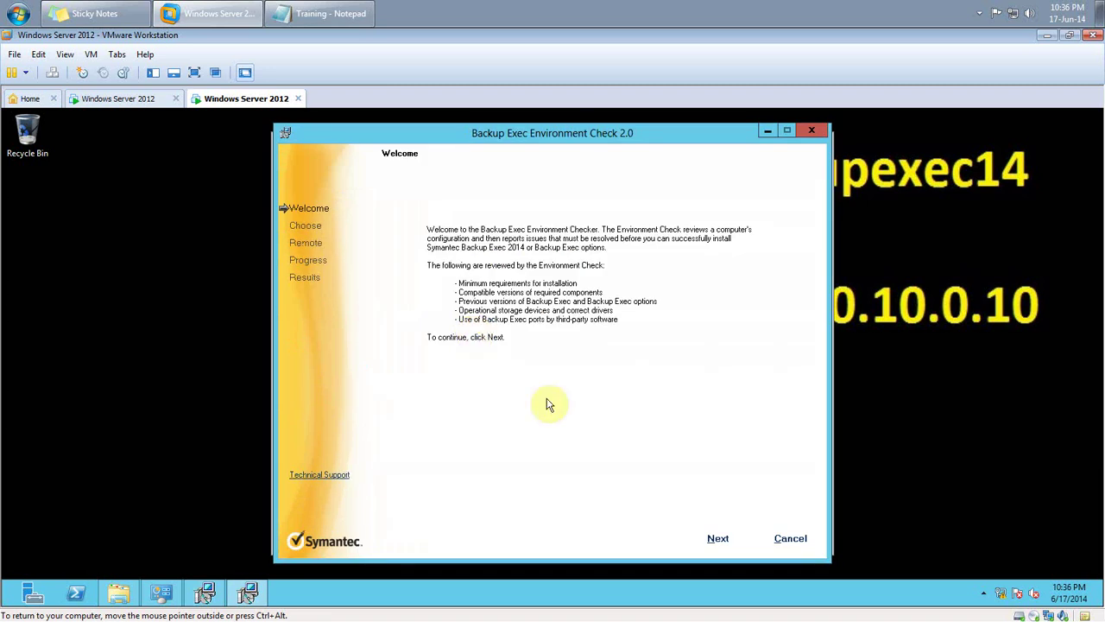
pyautogui.click(719, 539)
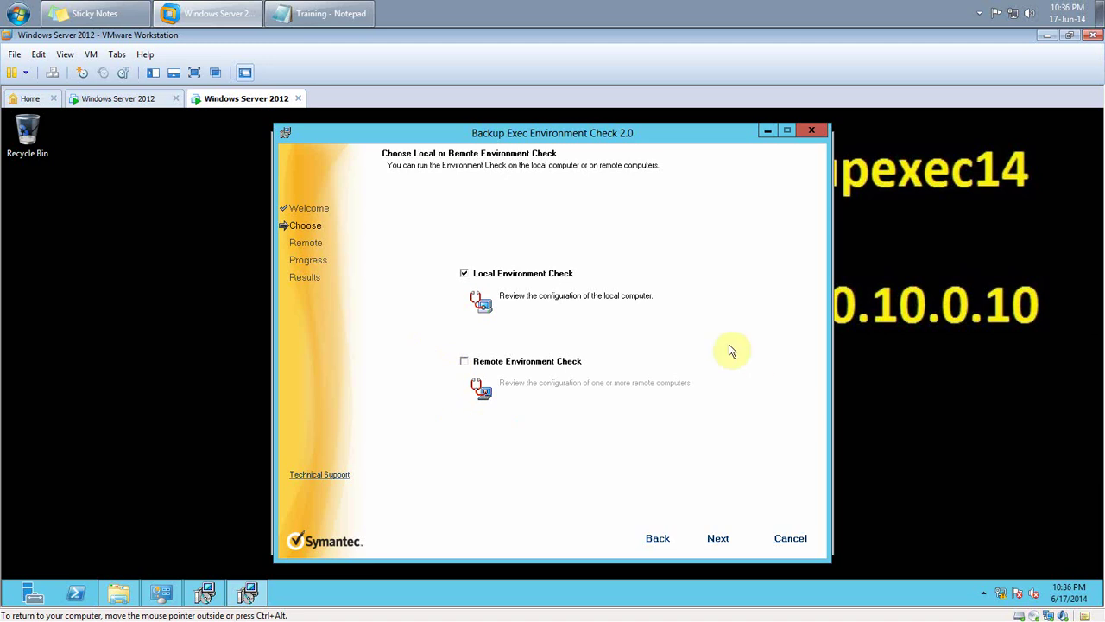
pyautogui.click(714, 540)
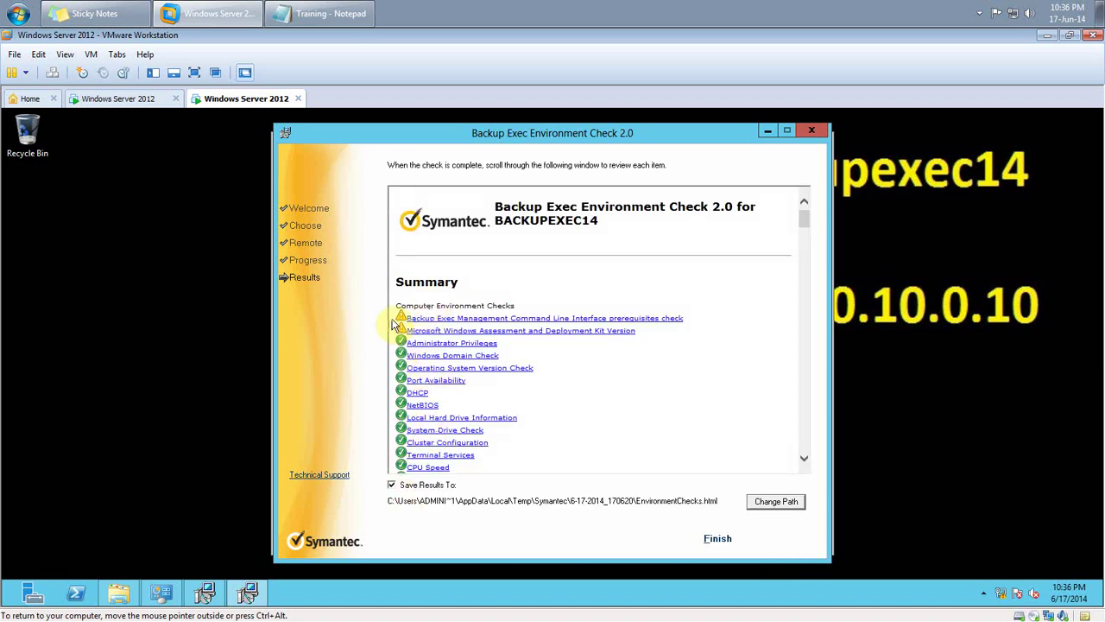
# Step: Scroll through the environment check results and warnings, then finish the checker
pyautogui.moveTo(803, 221)
pyautogui.mouseDown()
pyautogui.moveTo(804, 231)
pyautogui.moveTo(797, 210)
pyautogui.mouseUp()
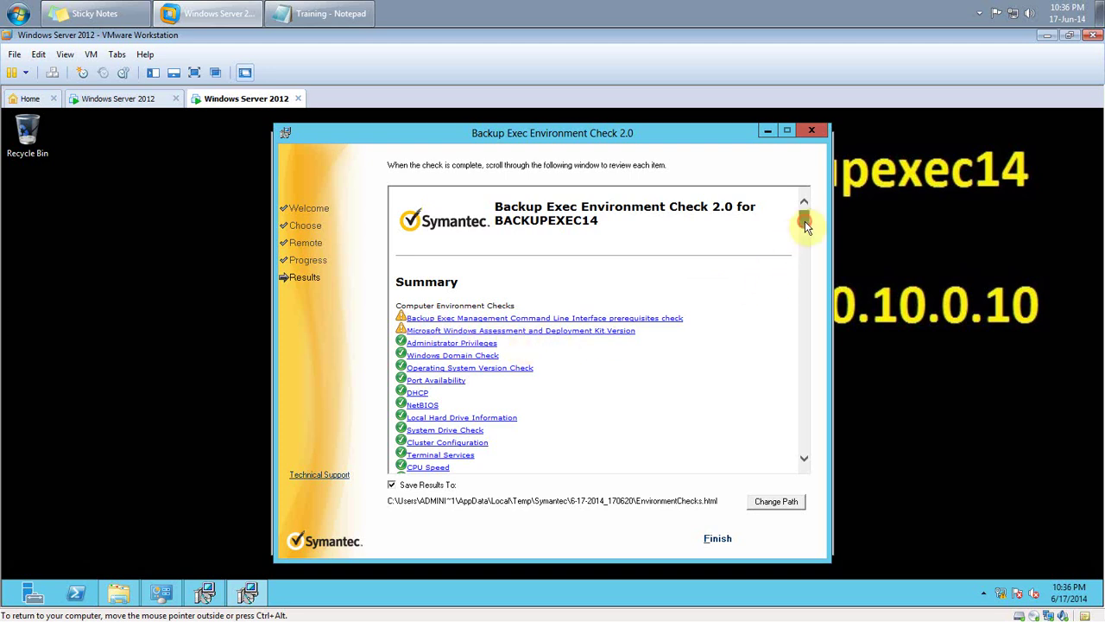
pyautogui.moveTo(803, 221); pyautogui.dragTo(790, 250)
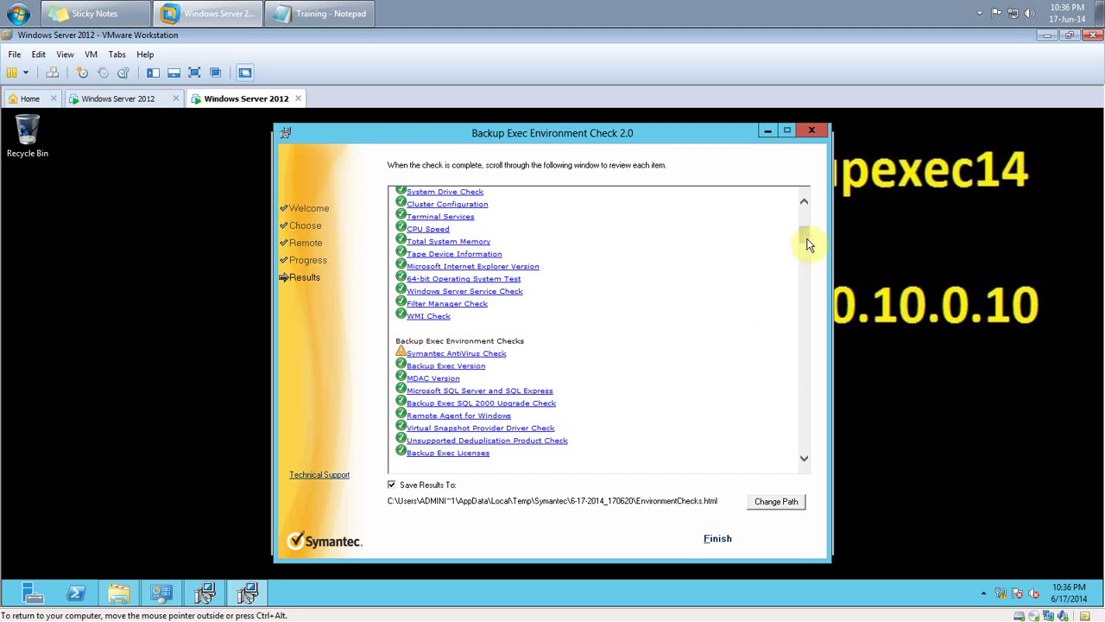
pyautogui.moveTo(806, 241); pyautogui.dragTo(806, 259)
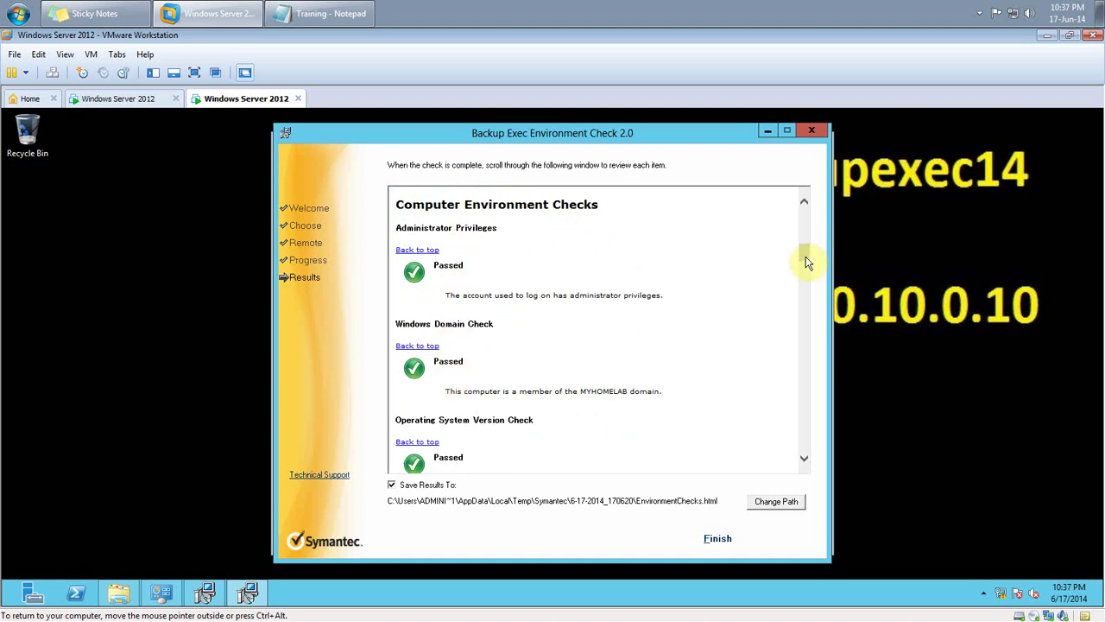
pyautogui.moveTo(805, 256); pyautogui.dragTo(812, 372)
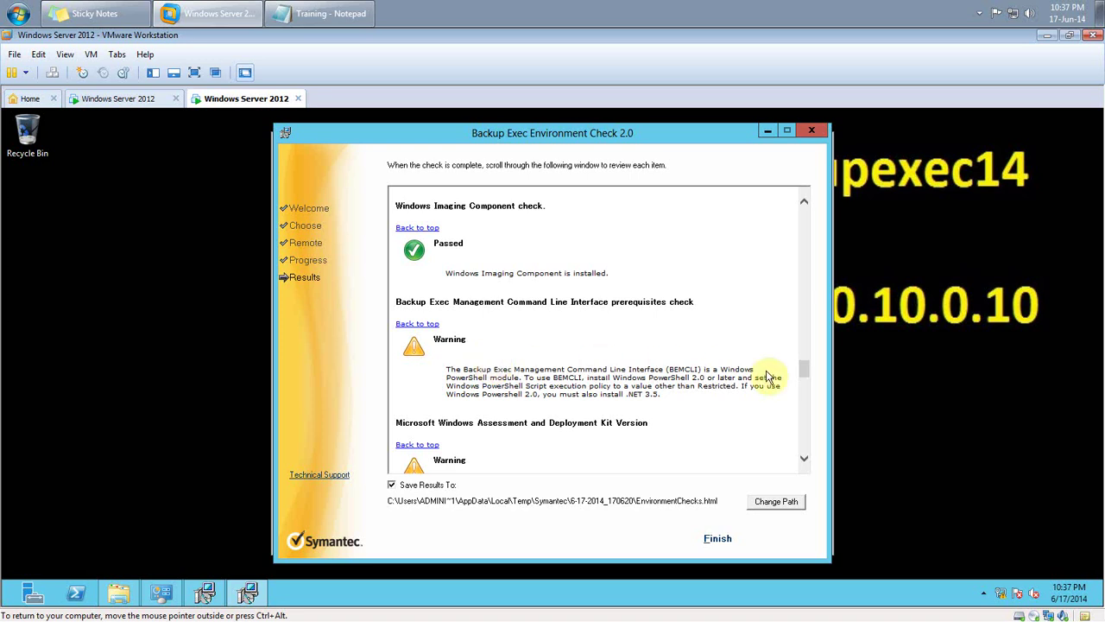
pyautogui.click(803, 460)
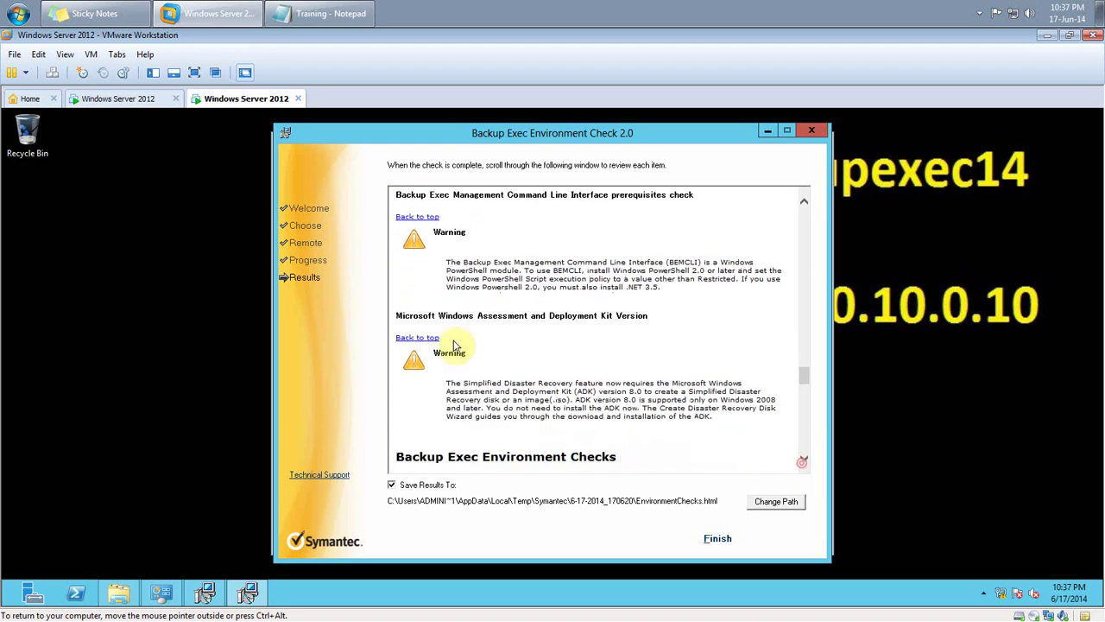
pyautogui.moveTo(802, 375); pyautogui.dragTo(803, 399)
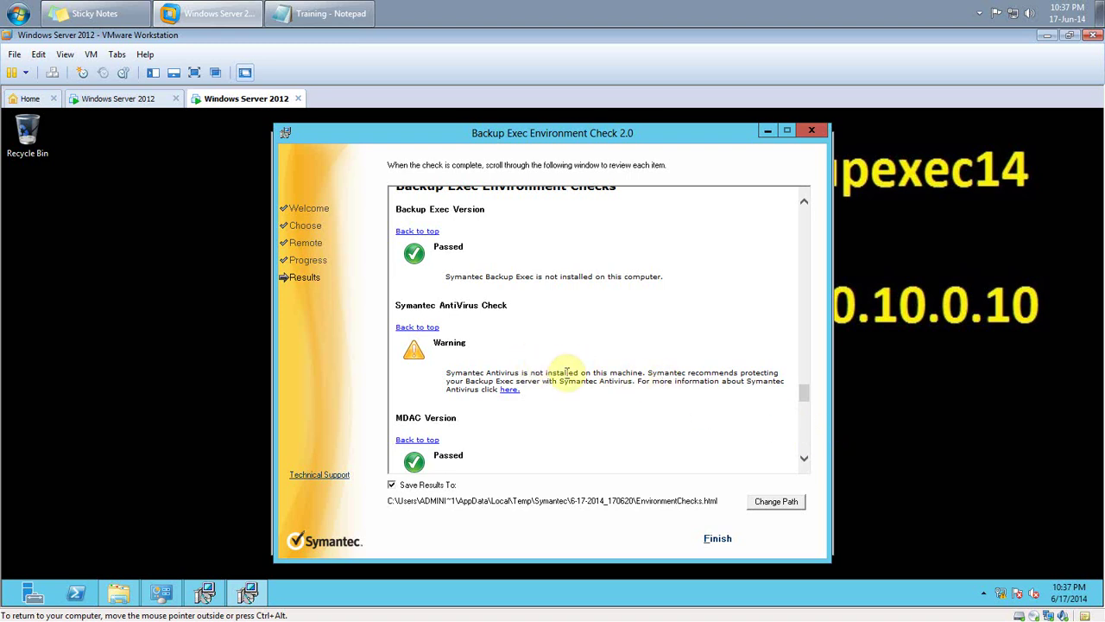
pyautogui.moveTo(803, 400); pyautogui.dragTo(799, 464)
pyautogui.click(713, 538)
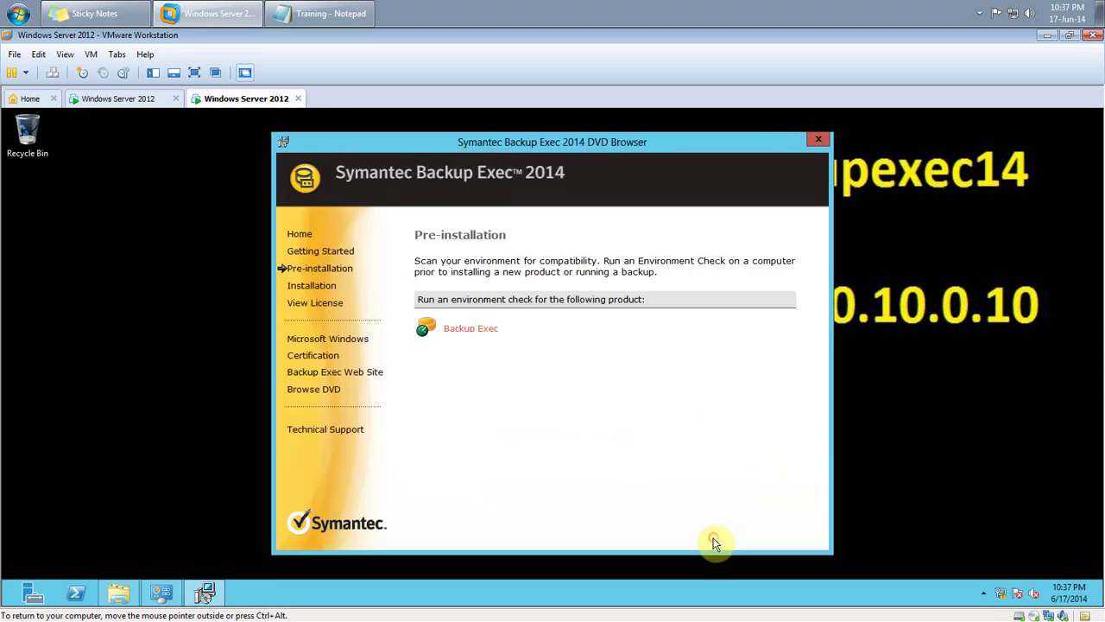
# Step: On the Installation page, expand Backup Exec, Agent for Windows and Simplified Disaster Recovery details, then install Backup Exec
pyautogui.click(313, 285)
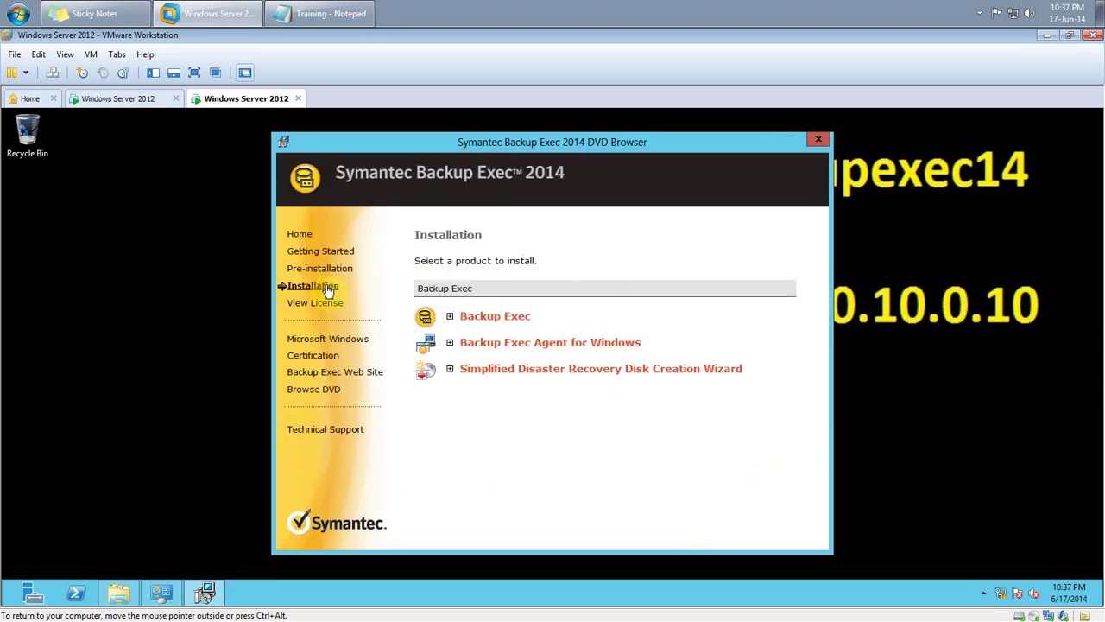
pyautogui.click(449, 318)
pyautogui.click(450, 396)
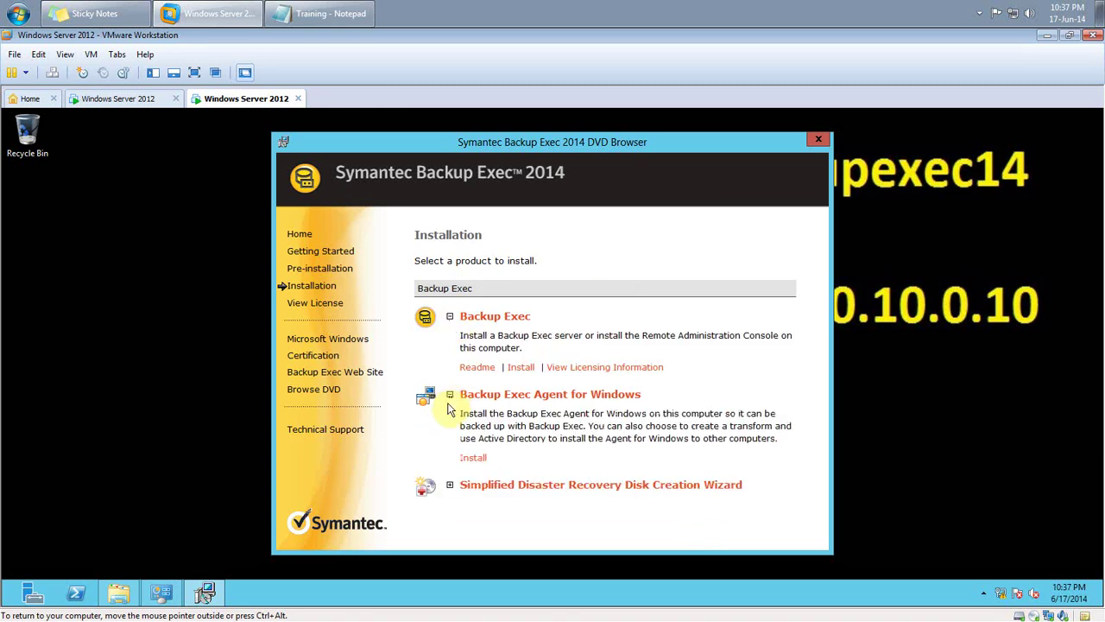
pyautogui.click(449, 485)
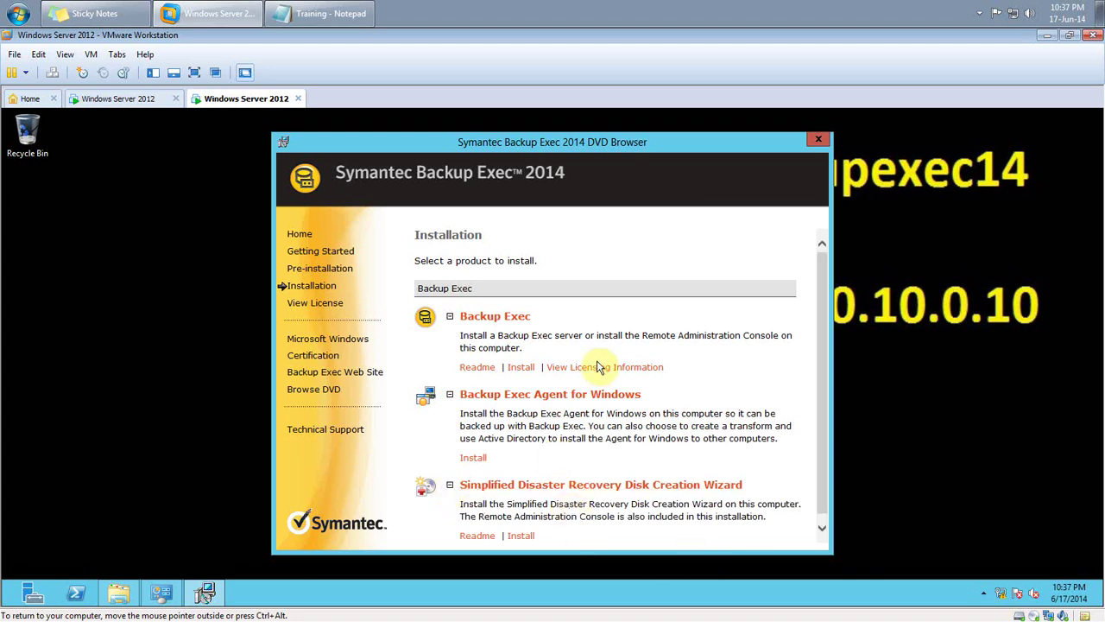
pyautogui.click(521, 370)
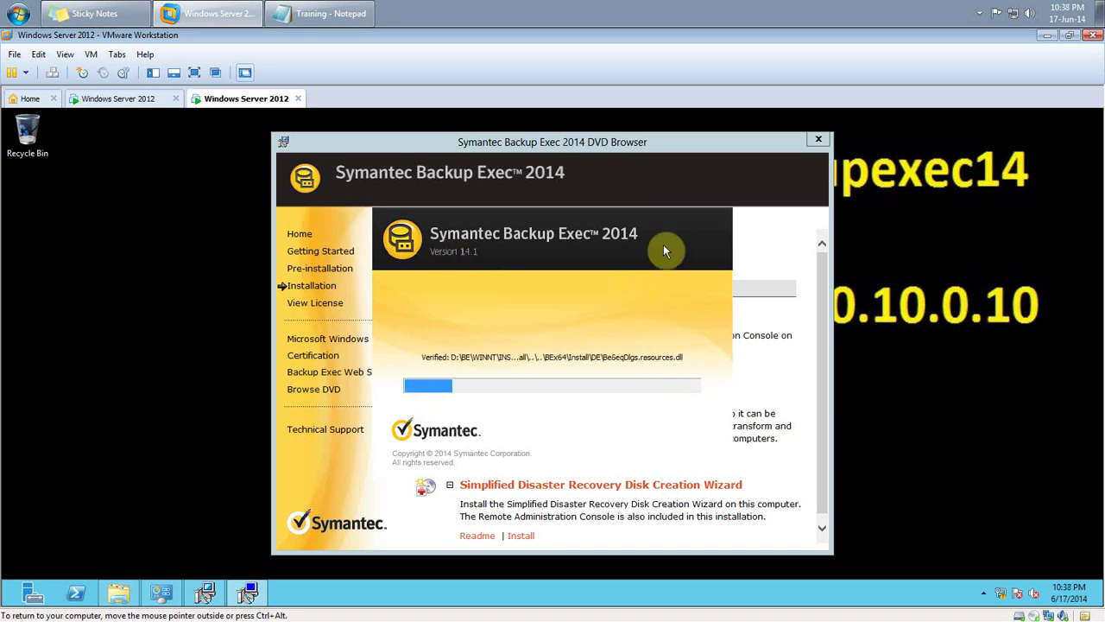
# Step: Pause the background application from the host's system tray
pyautogui.click(979, 13)
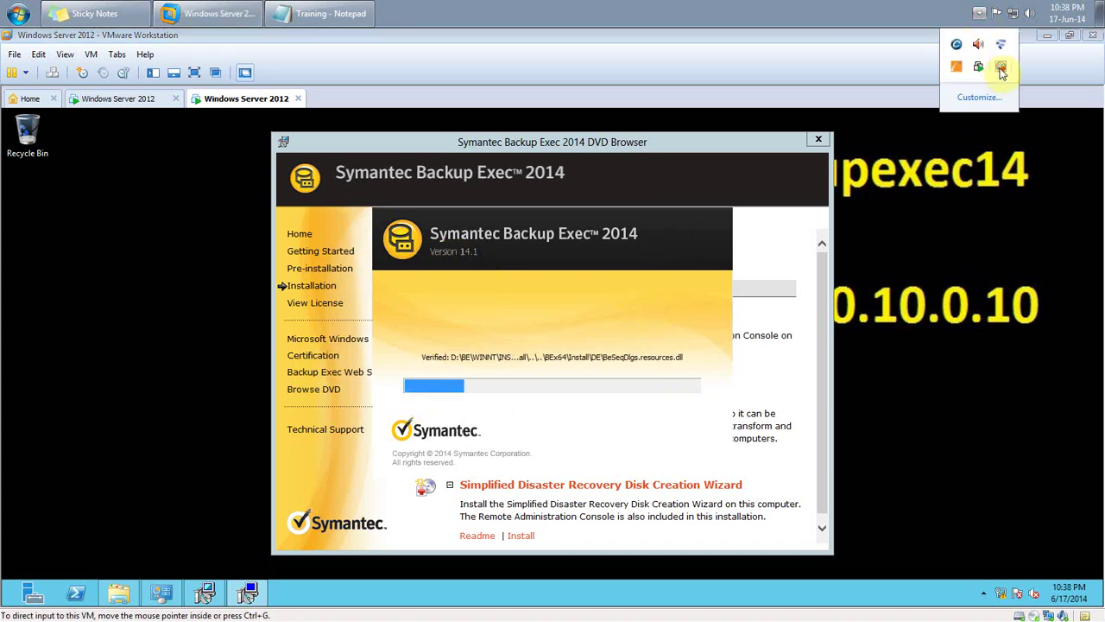
pyautogui.rightClick(1001, 70)
pyautogui.click(994, 152)
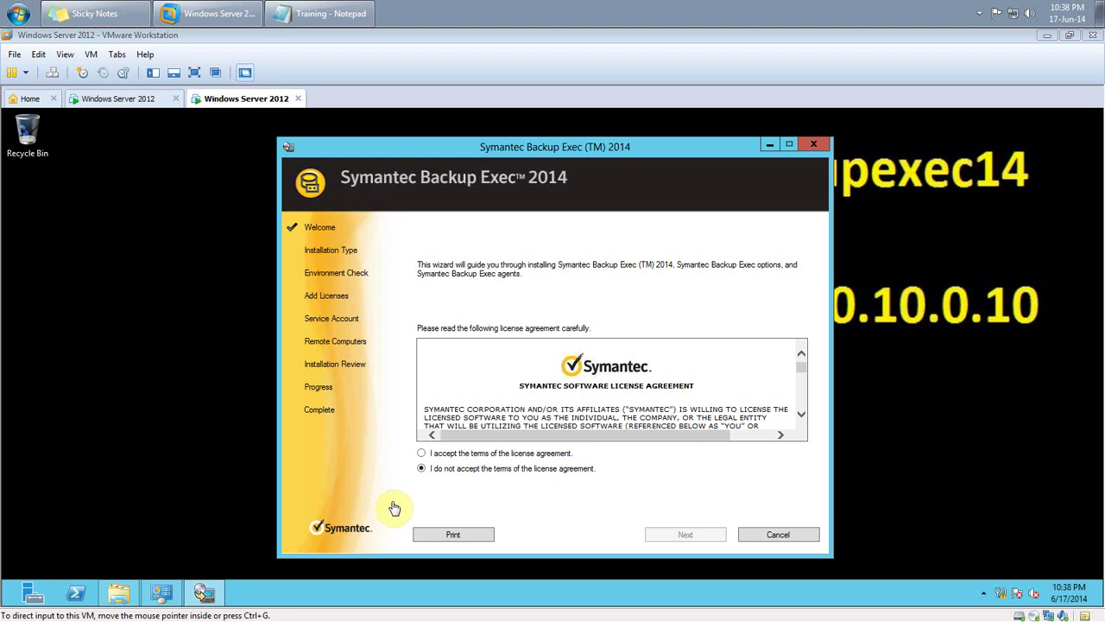
# Step: Accept the license agreement and choose a Typical installation to start the installer's environment check
pyautogui.click(422, 453)
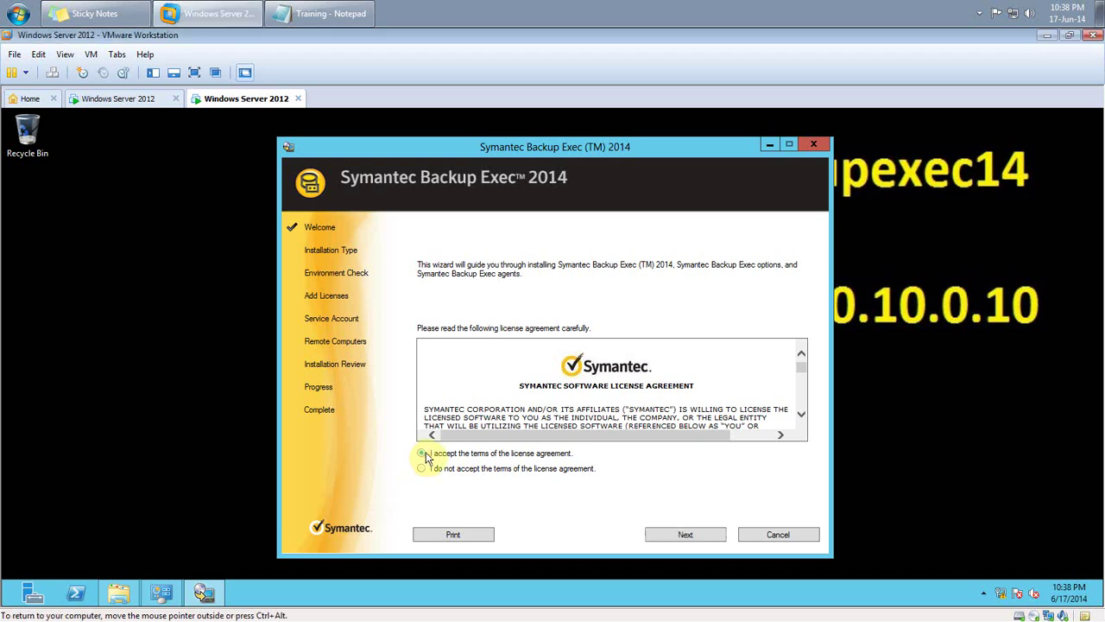
pyautogui.click(684, 536)
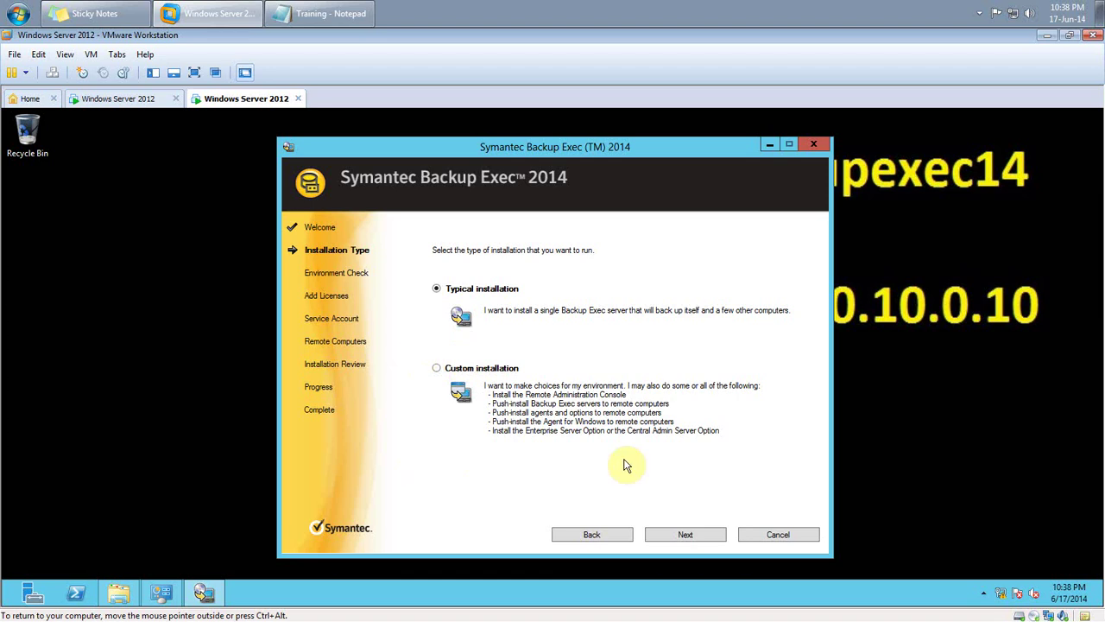
pyautogui.click(438, 369)
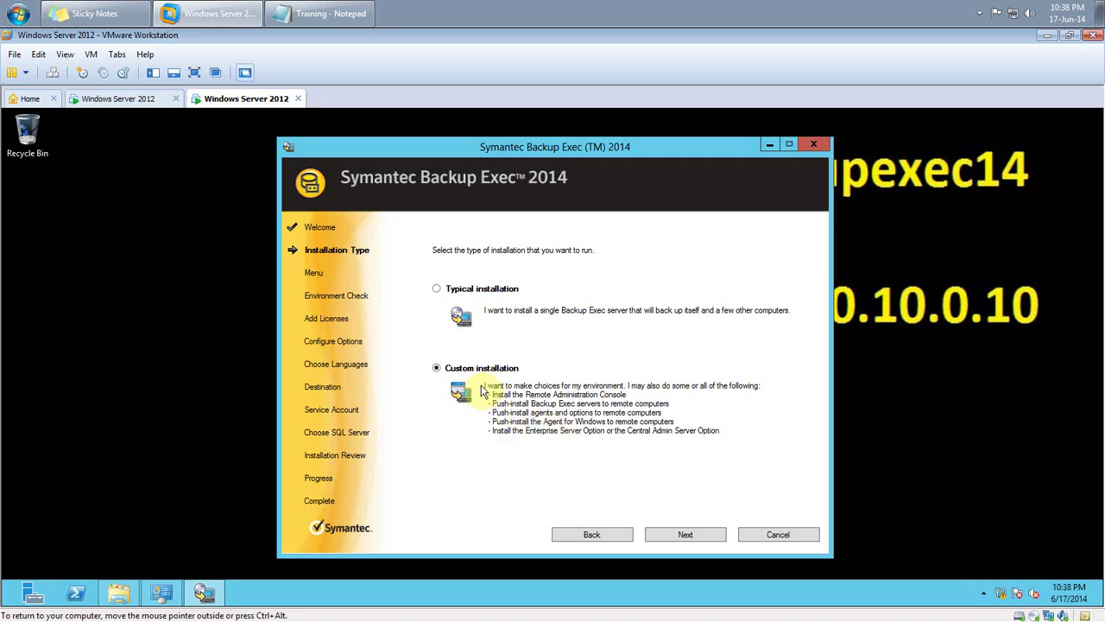
pyautogui.click(437, 289)
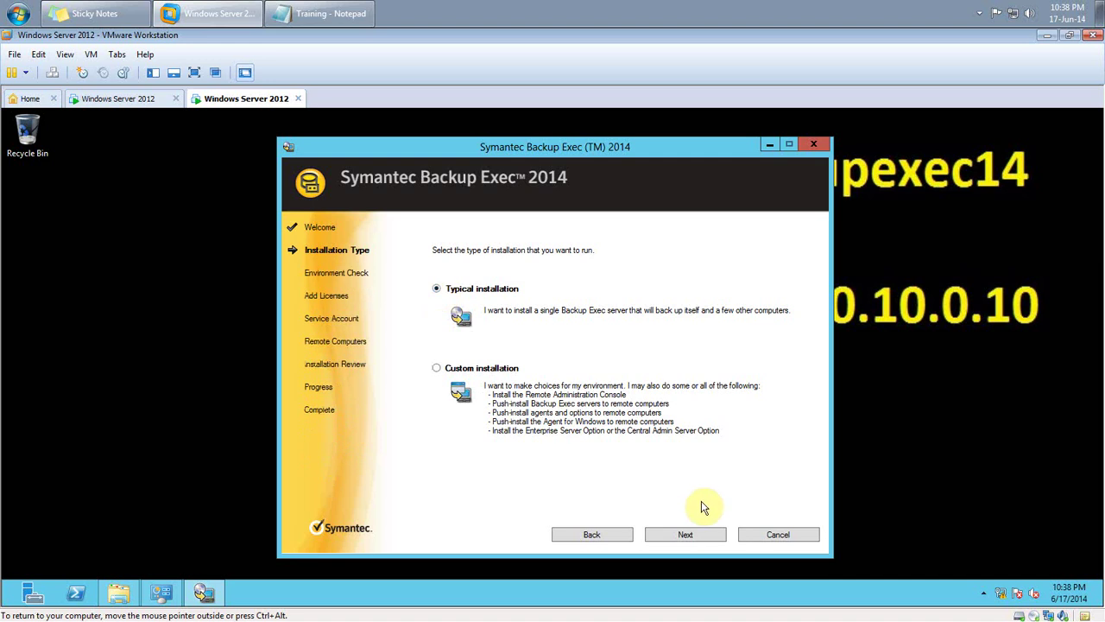
pyautogui.click(685, 535)
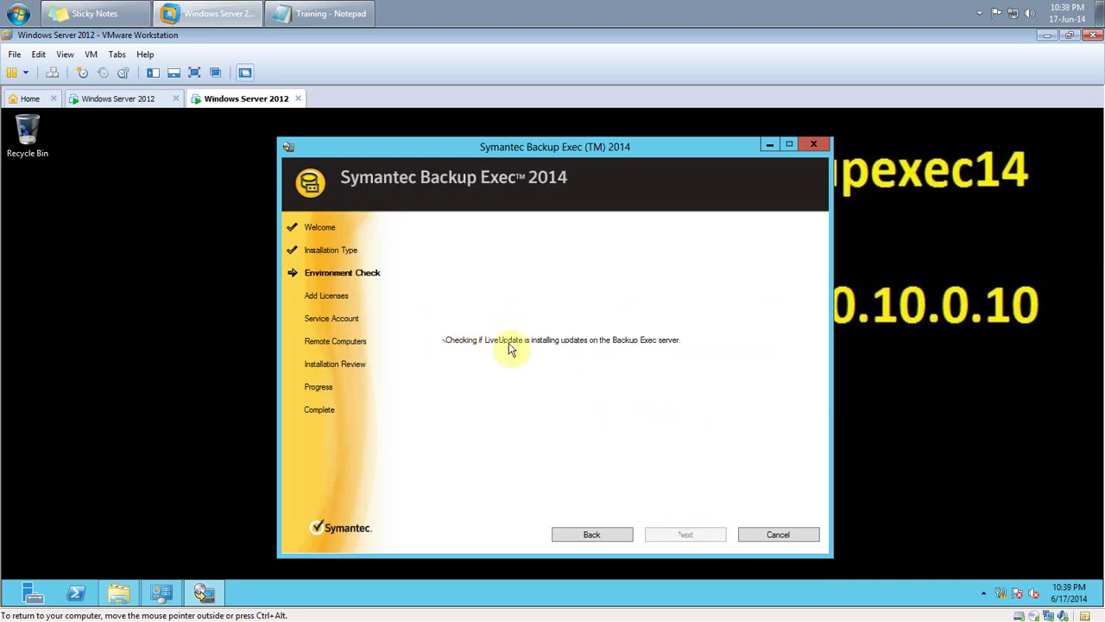
# Step: Review the passed Environment Check results, keep the results folder unchanged, and continue
pyautogui.moveTo(812, 237); pyautogui.dragTo(822, 456)
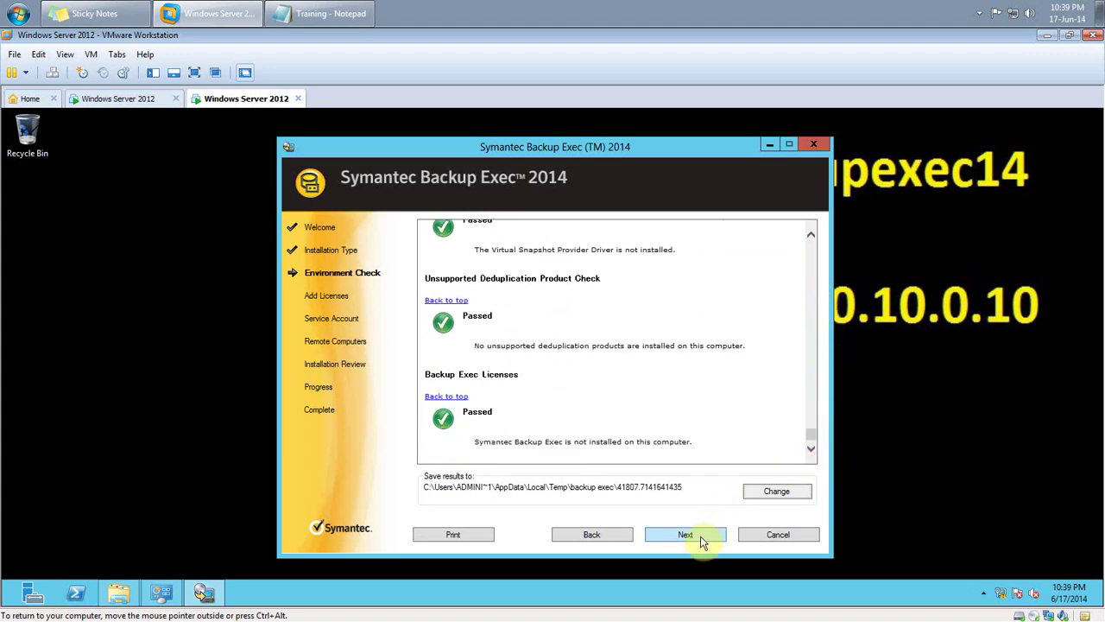
pyautogui.click(773, 493)
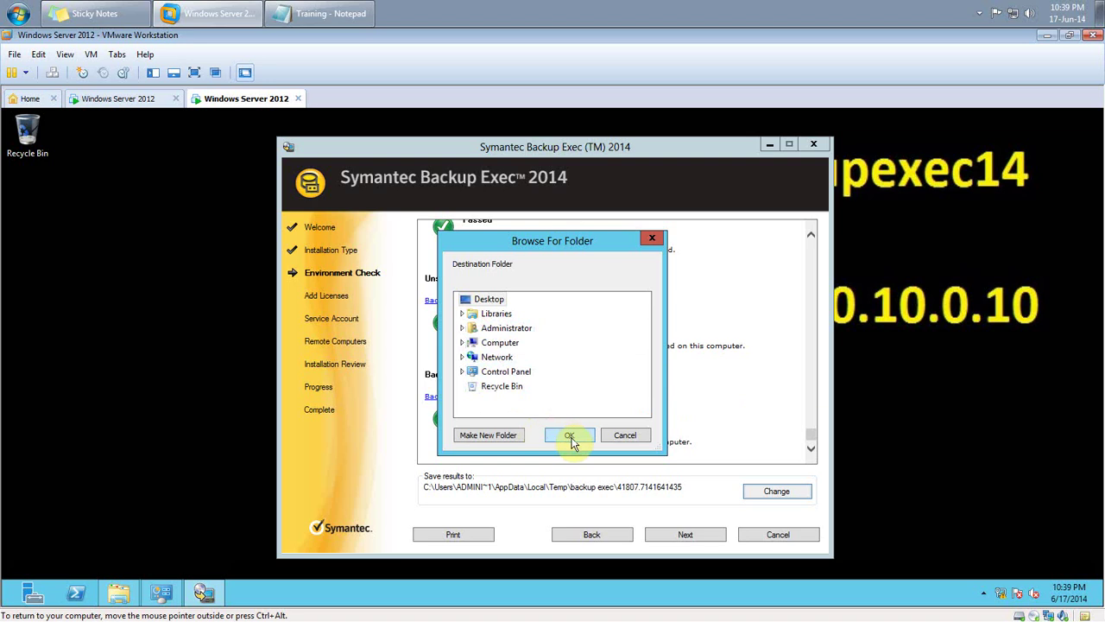
pyautogui.click(626, 435)
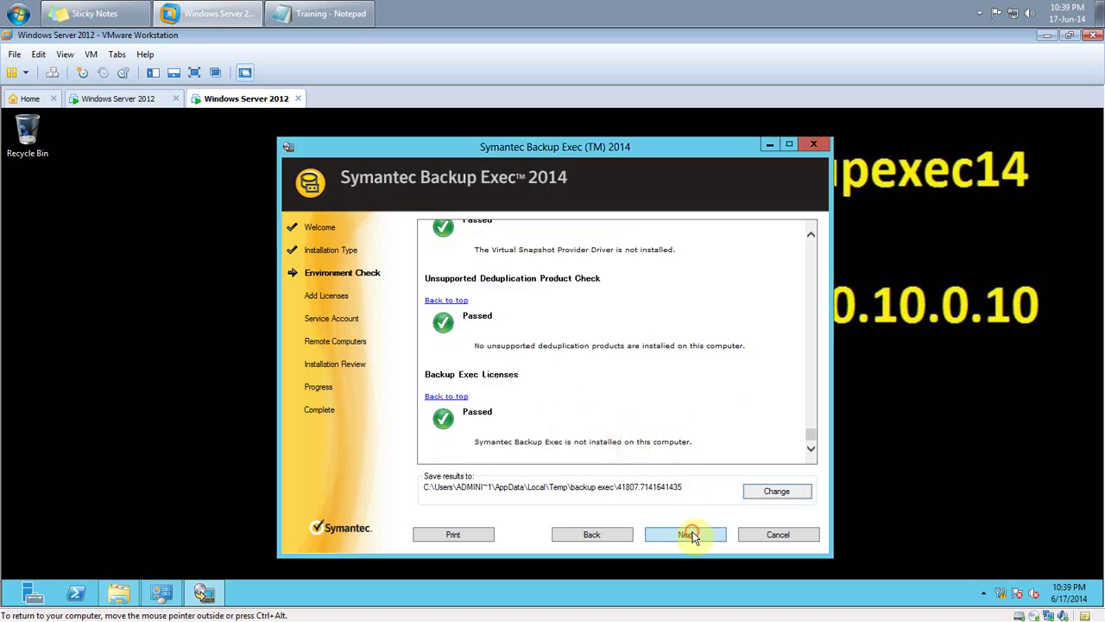
pyautogui.click(691, 534)
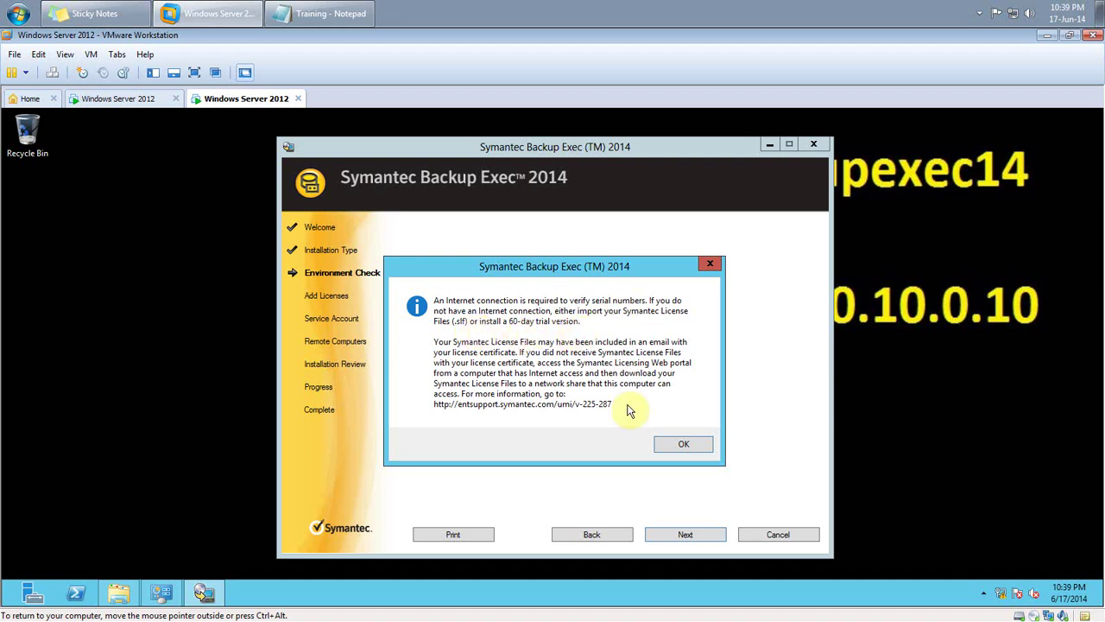
# Step: Dismiss the Internet notice and skip importing a license file to proceed as a 60-day trial
pyautogui.click(681, 445)
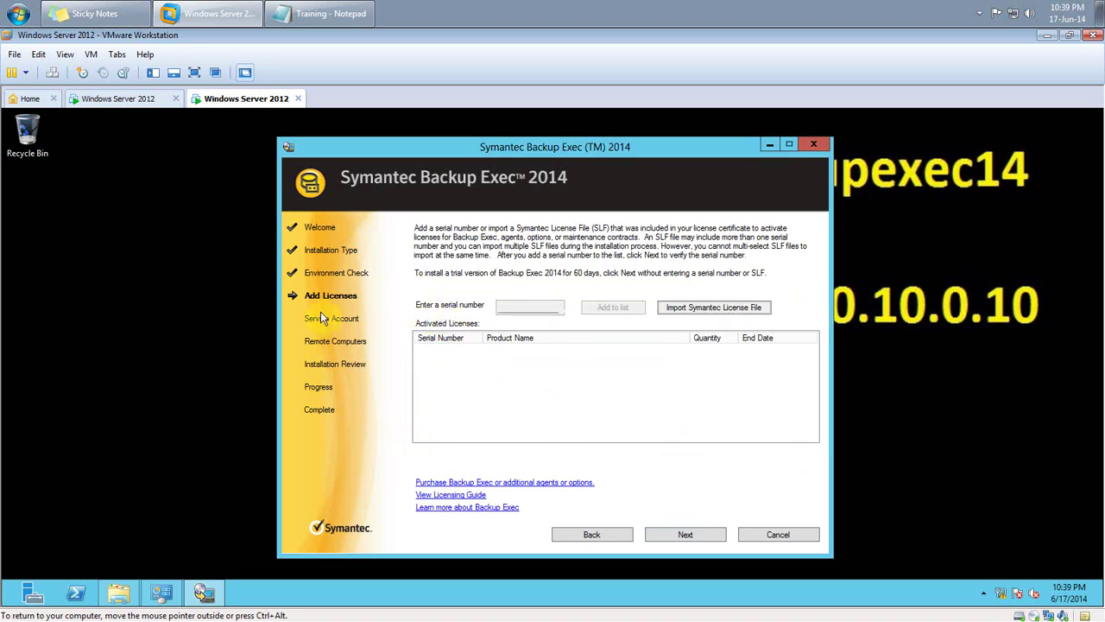
pyautogui.click(679, 310)
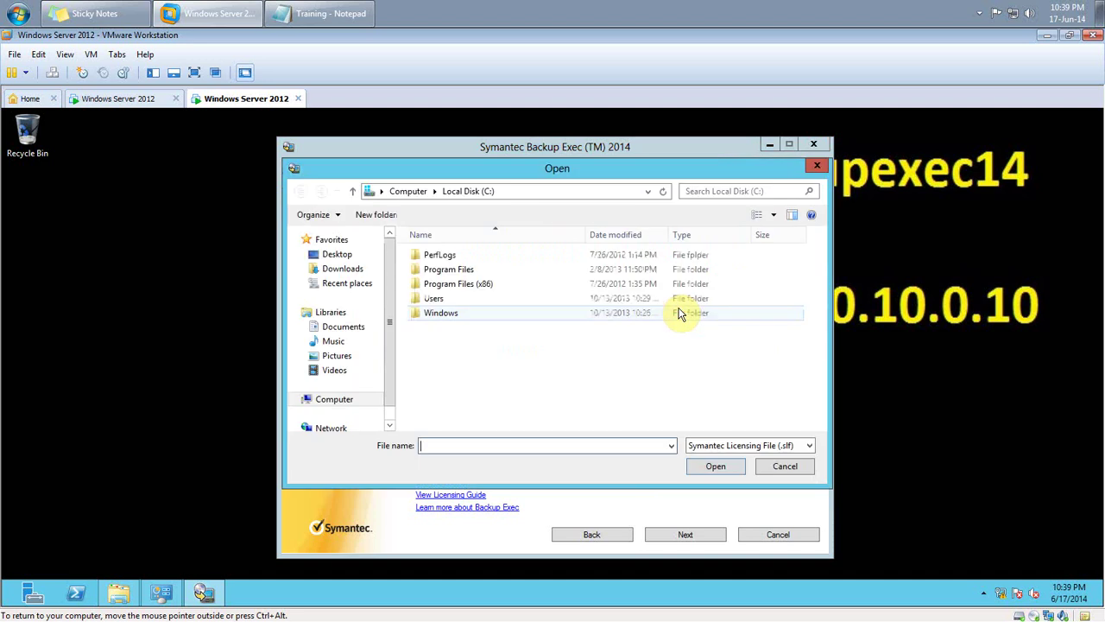
pyautogui.click(781, 467)
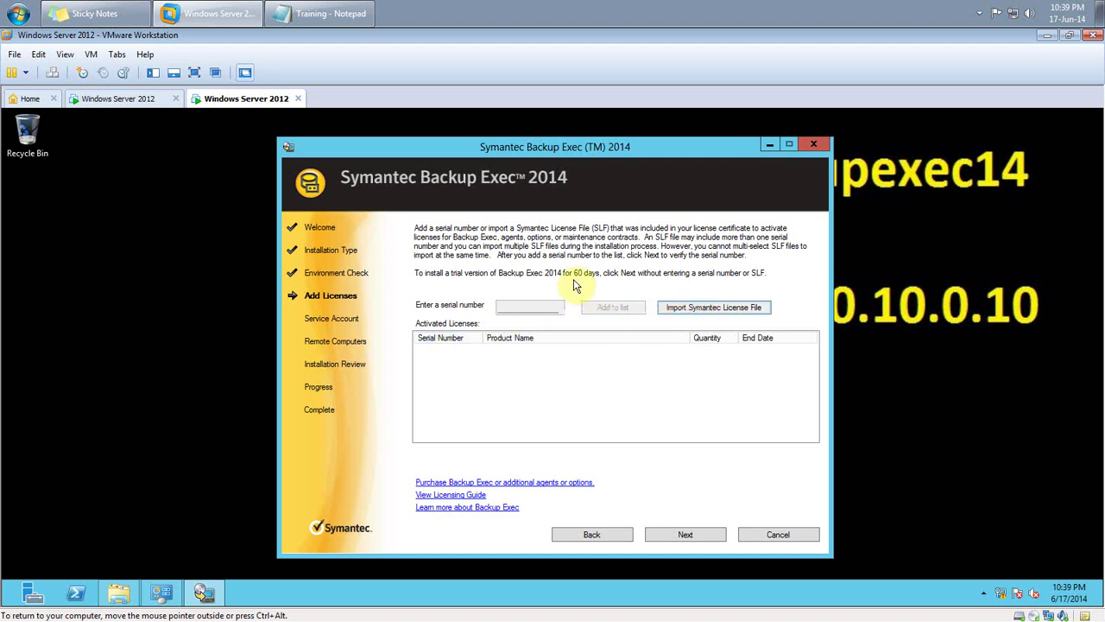
pyautogui.click(675, 532)
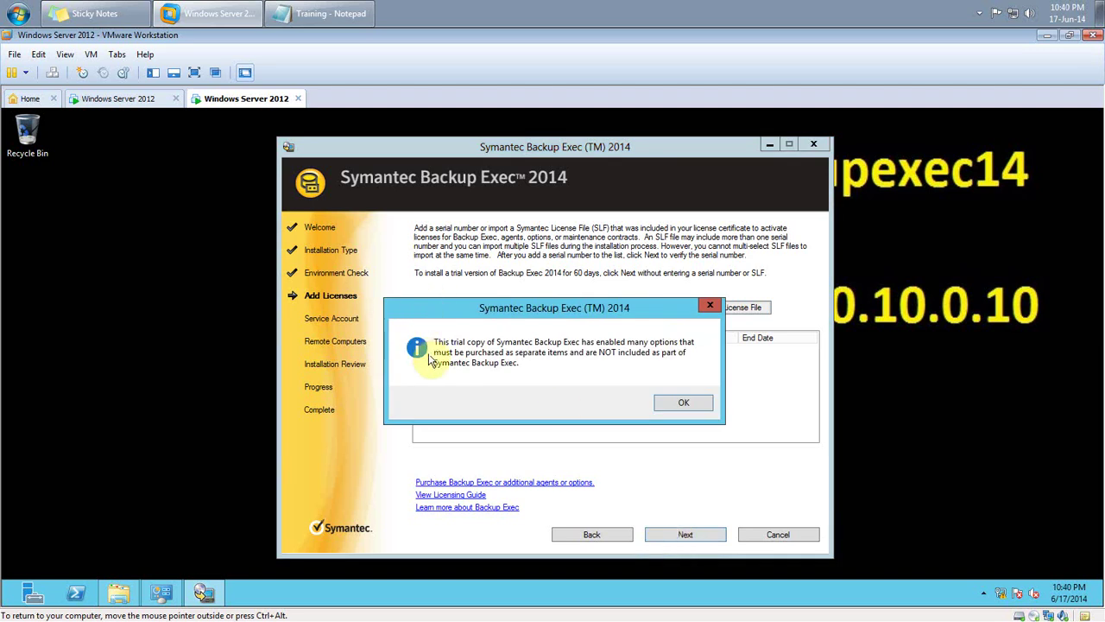
pyautogui.click(684, 405)
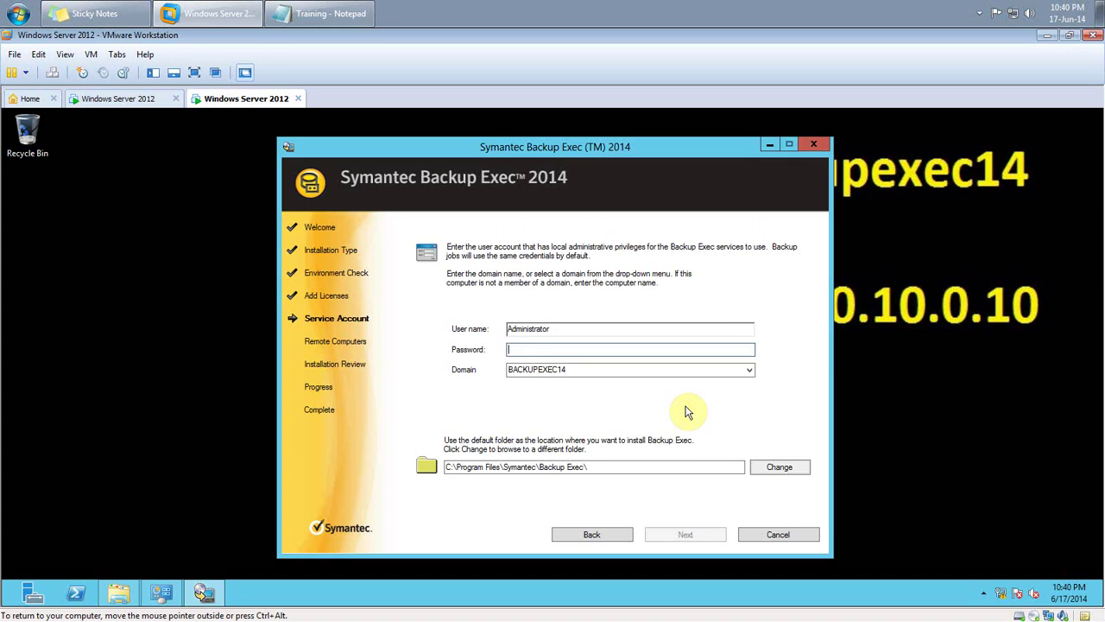
# Step: Enter the Administrator account password and accept the granted logon rights
pyautogui.write('P')
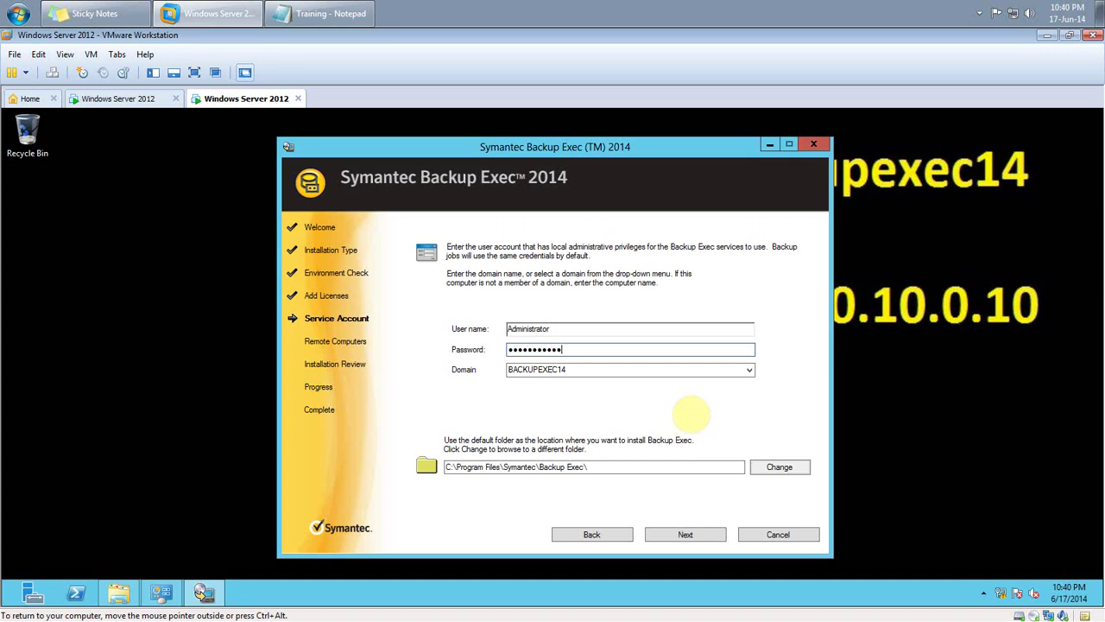
pyautogui.moveTo(608, 466); pyautogui.dragTo(429, 469)
pyautogui.click(689, 536)
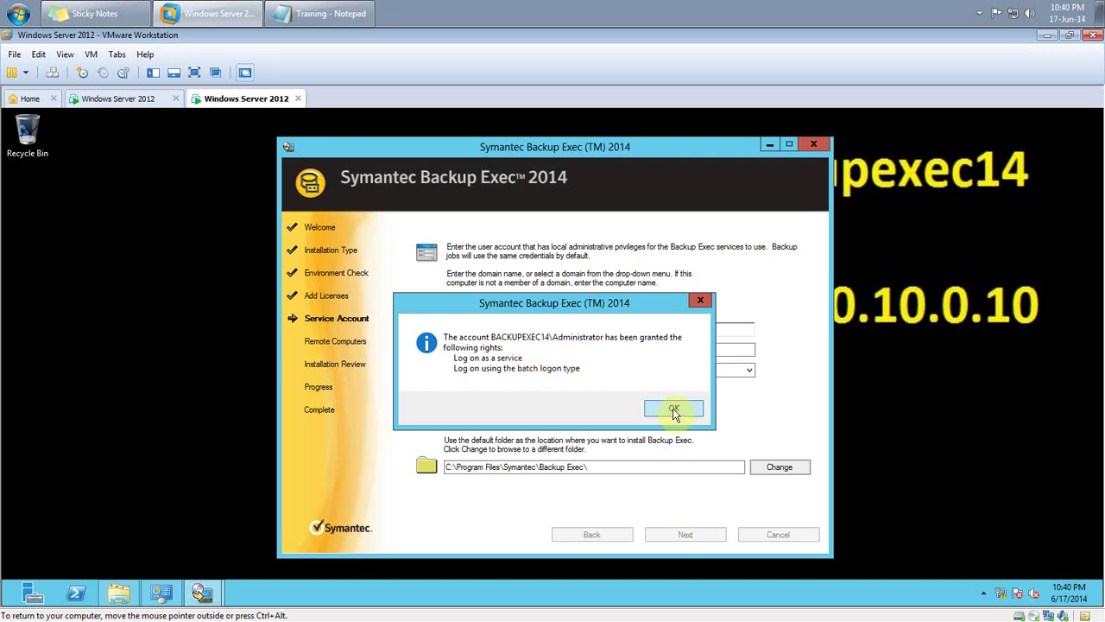
pyautogui.click(673, 411)
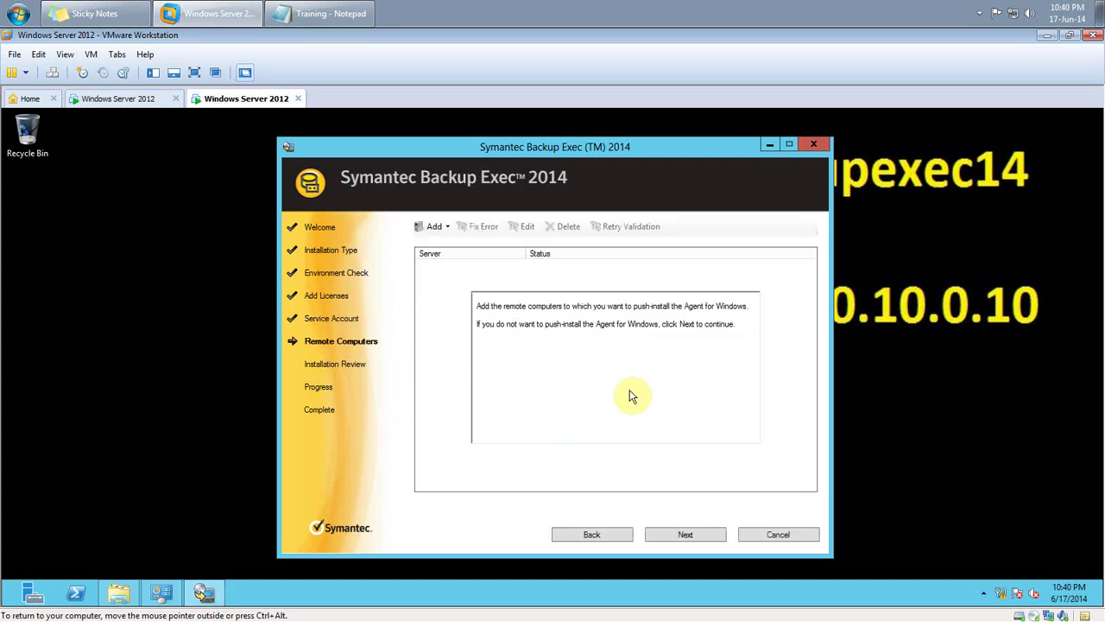
# Step: Leave Remote Computers empty and scroll the BACKUPEXEC14 Installation Review summary
pyautogui.click(447, 228)
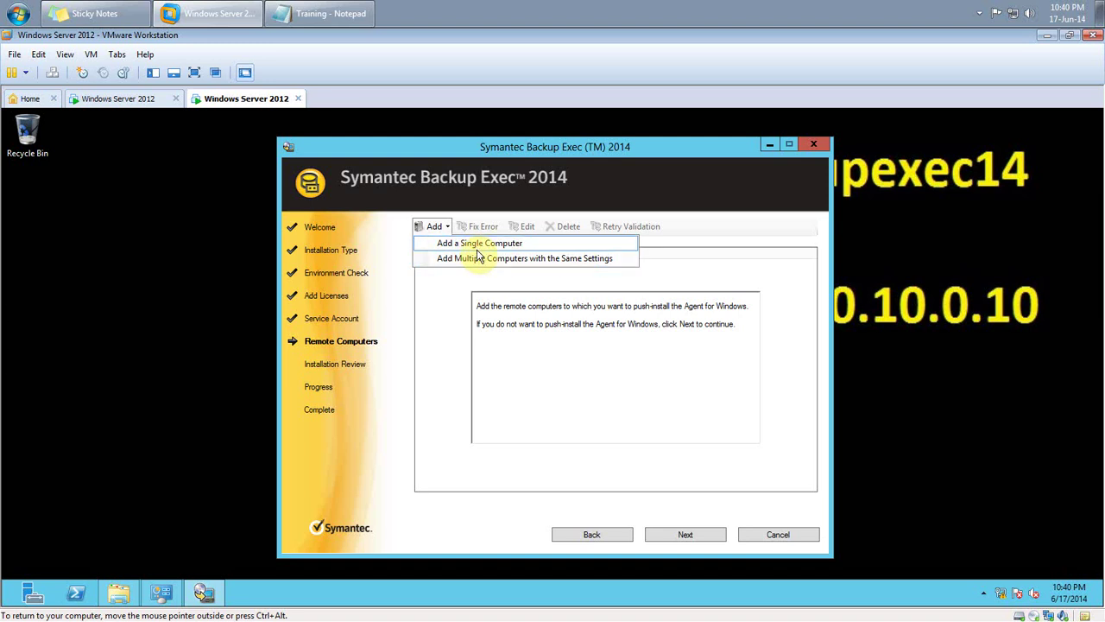
pyautogui.click(539, 353)
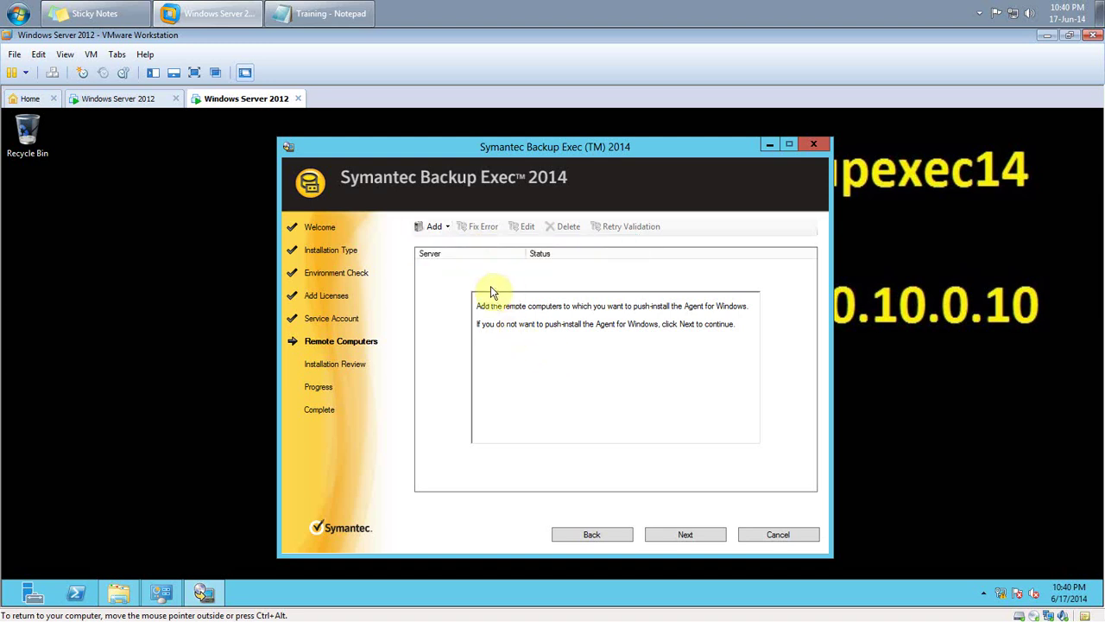
pyautogui.click(448, 228)
pyautogui.click(539, 344)
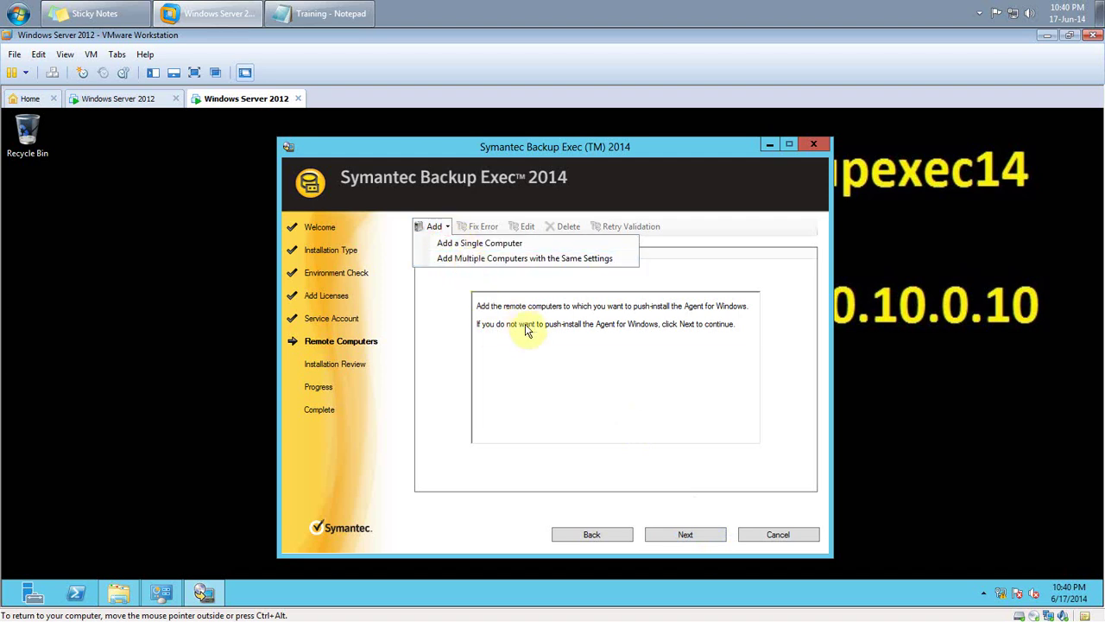
pyautogui.click(684, 535)
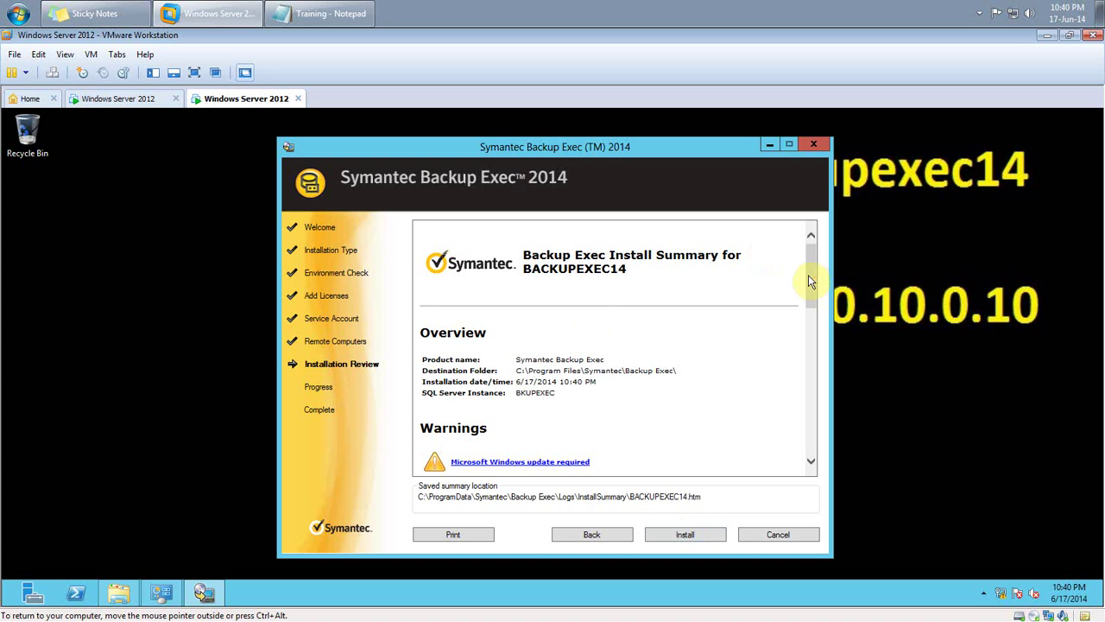
pyautogui.moveTo(808, 275); pyautogui.dragTo(812, 249)
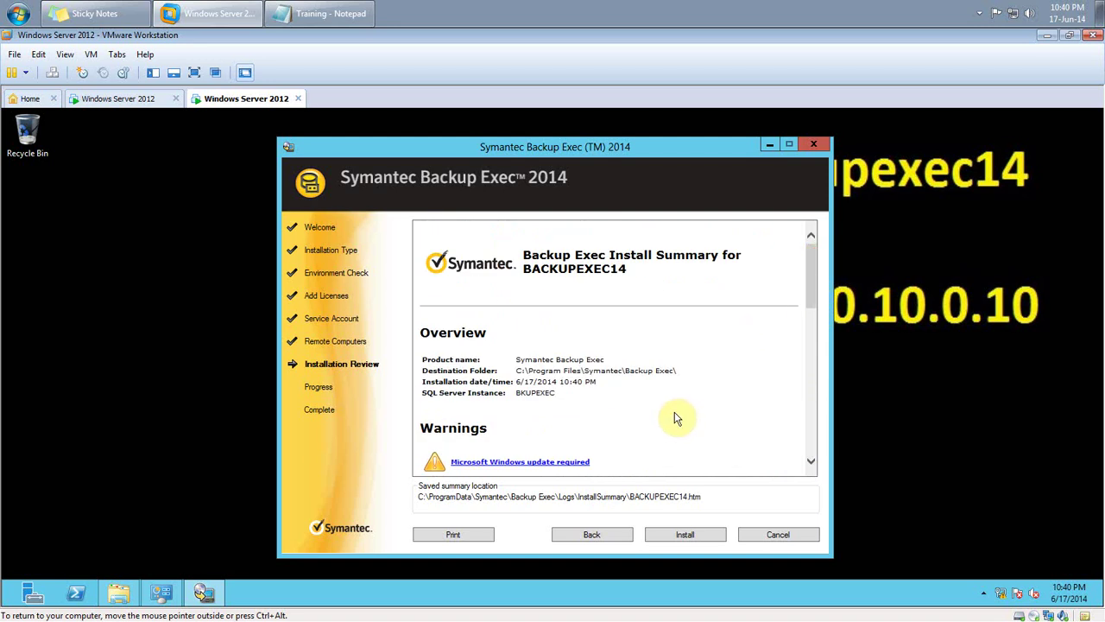
# Step: Run the Backup Exec 2014 installation through to the Complete page
pyautogui.click(684, 535)
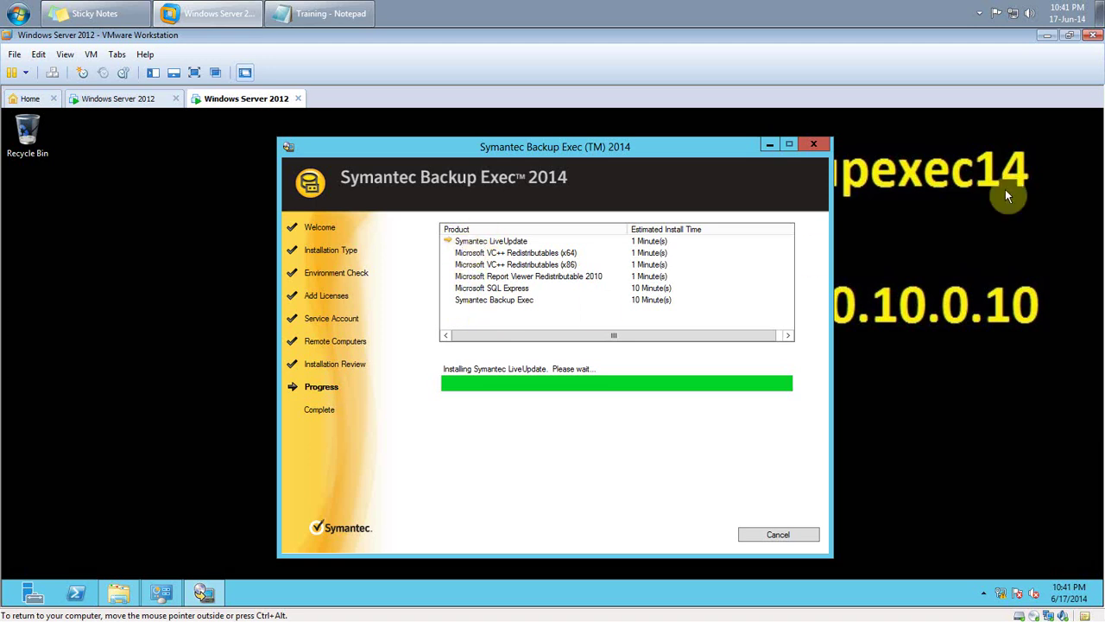
pyautogui.click(979, 13)
pyautogui.rightClick(1002, 66)
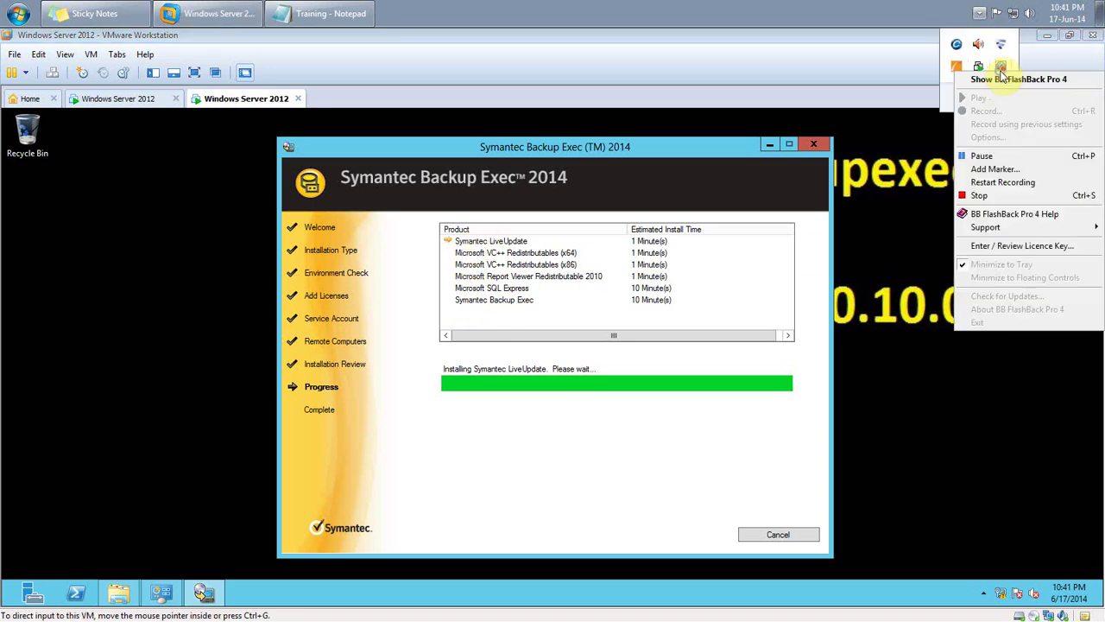
pyautogui.click(996, 158)
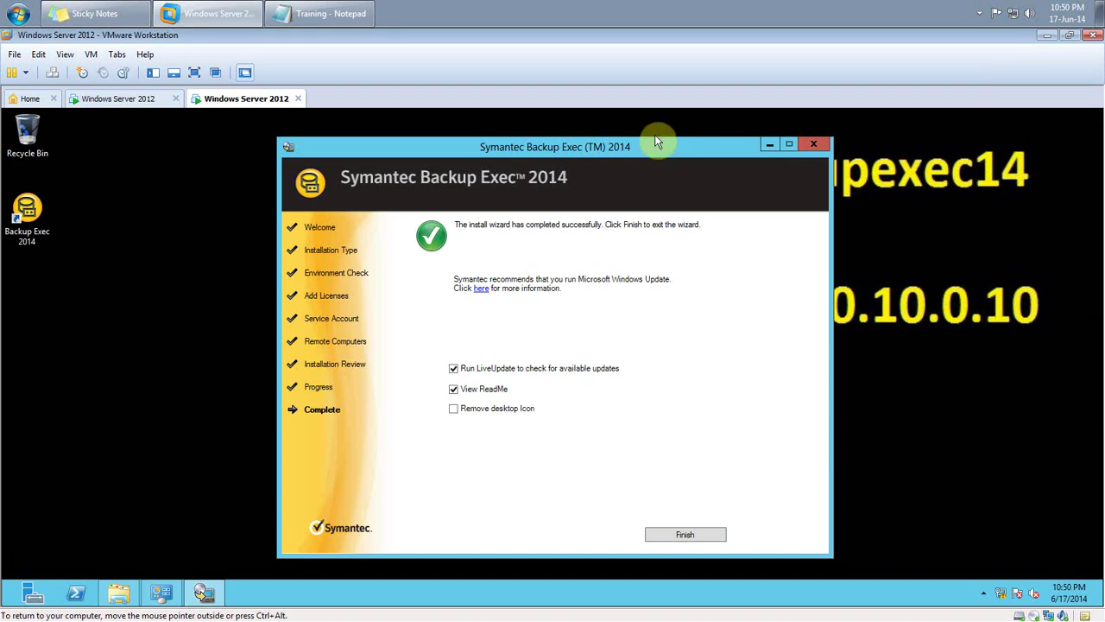
# Step: Finish the installer with LiveUpdate, ReadMe and the survey off, then show Training notes
pyautogui.click(493, 371)
pyautogui.click(472, 392)
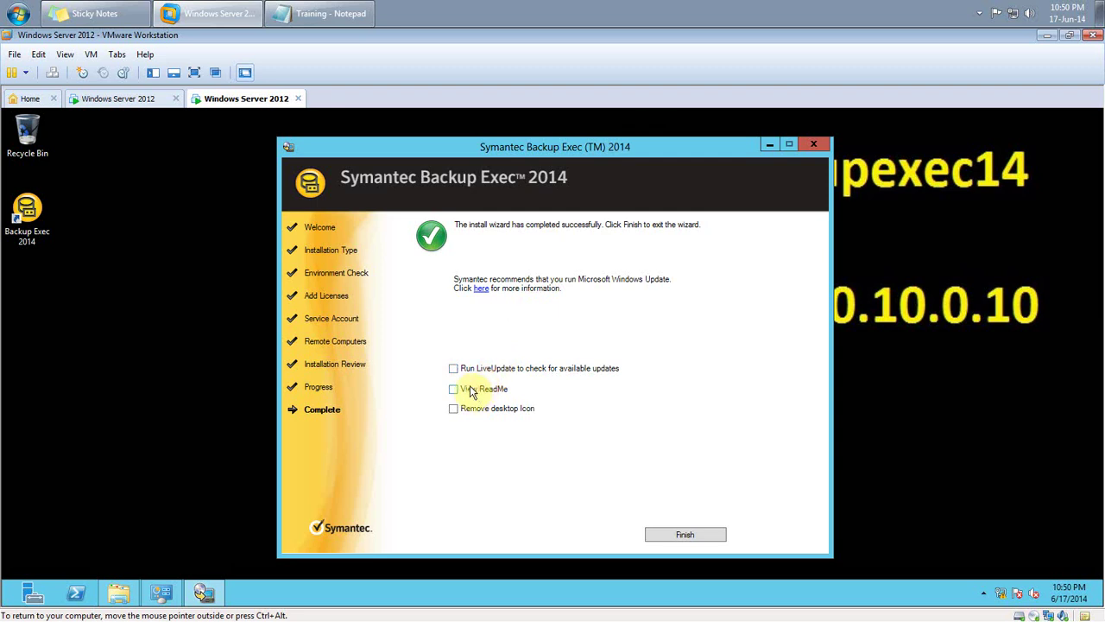
pyautogui.click(691, 535)
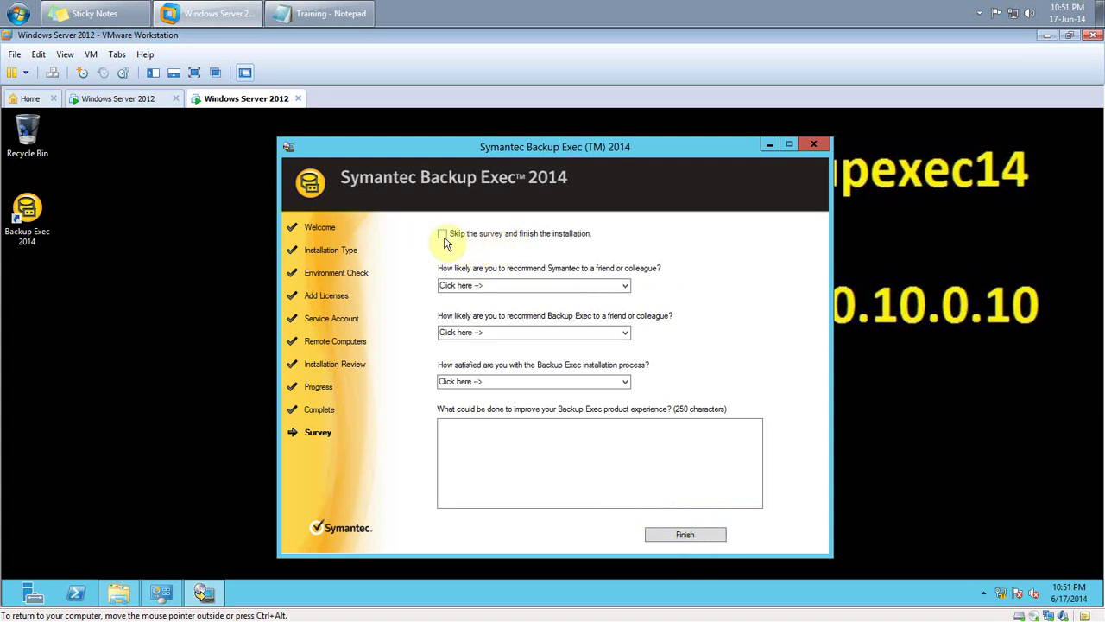
pyautogui.click(443, 234)
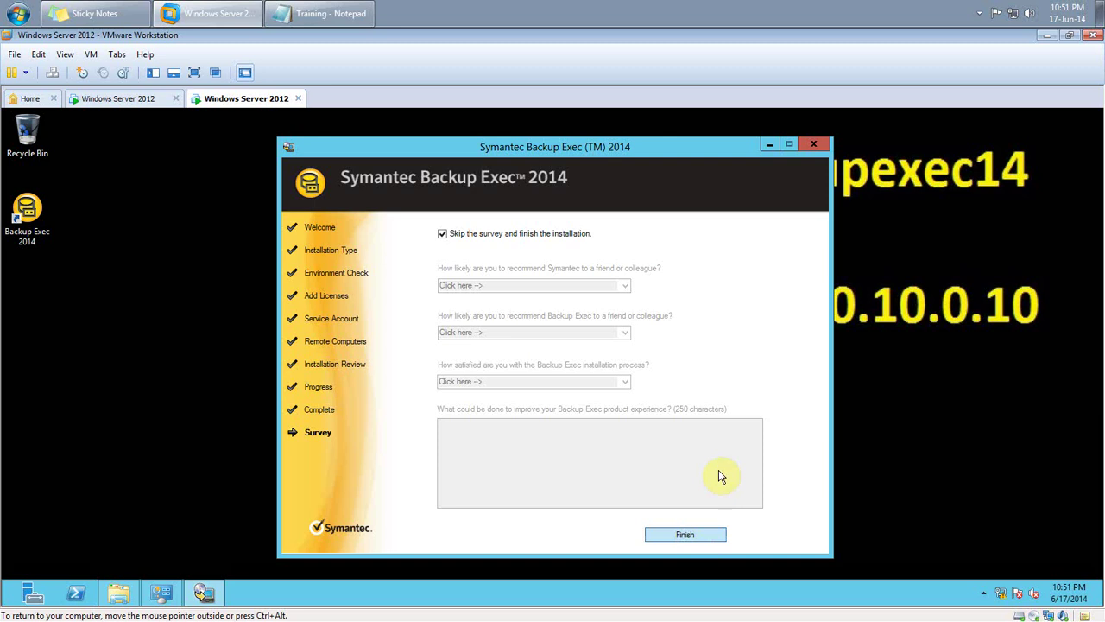
pyautogui.click(676, 534)
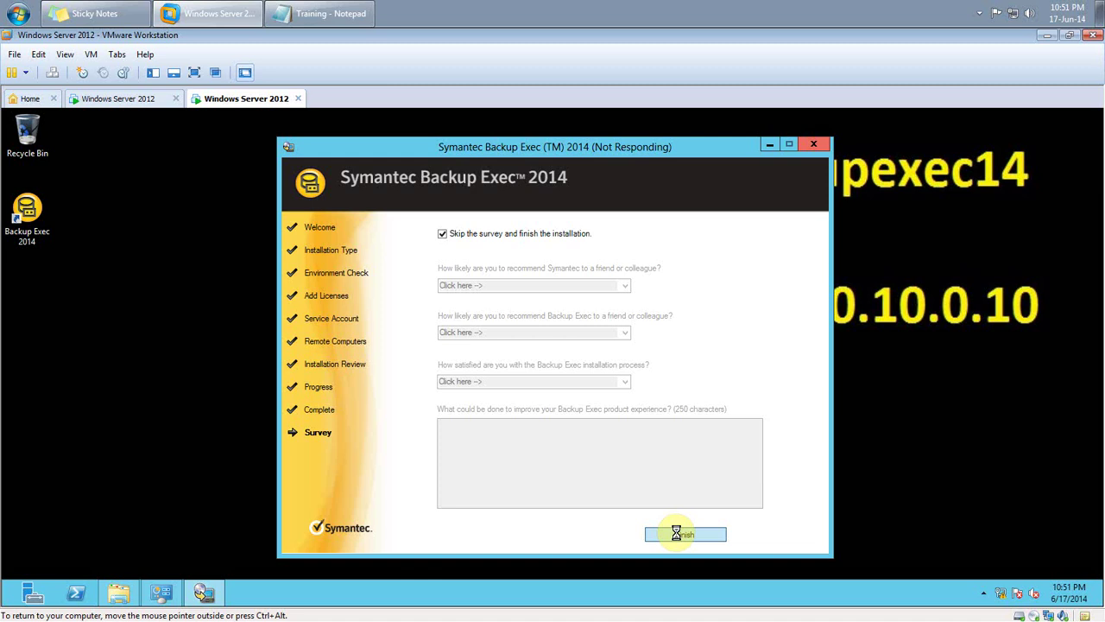
pyautogui.click(321, 9)
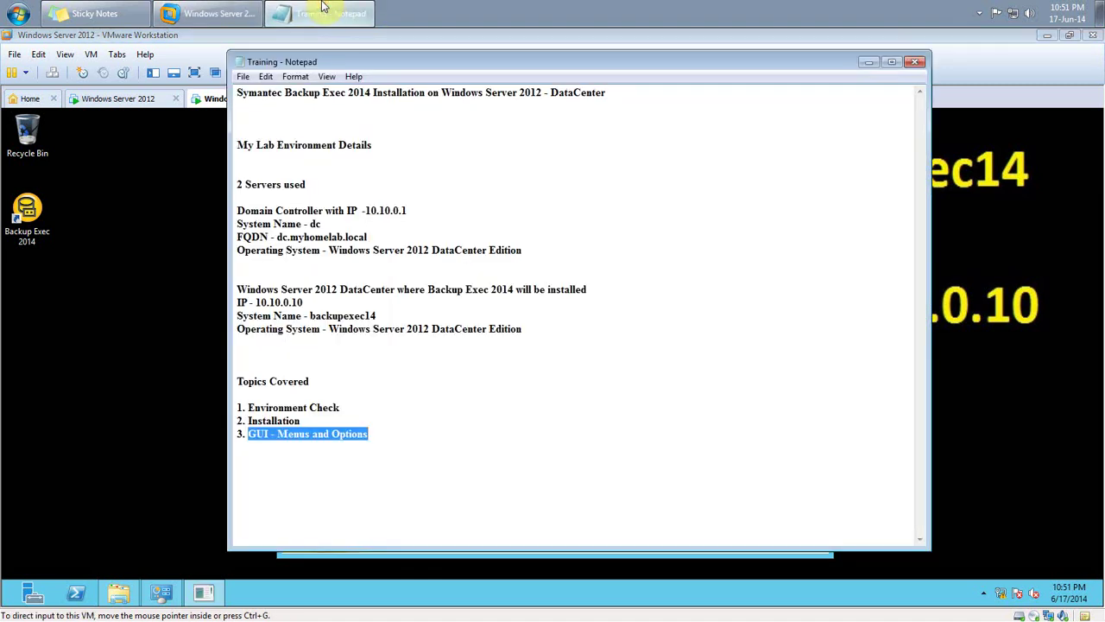
# Step: Highlight the Environment Check, Installation and GUI - Menus and Options topics, then minimize Notepad
pyautogui.click(248, 404)
pyautogui.moveTo(248, 403); pyautogui.dragTo(345, 405)
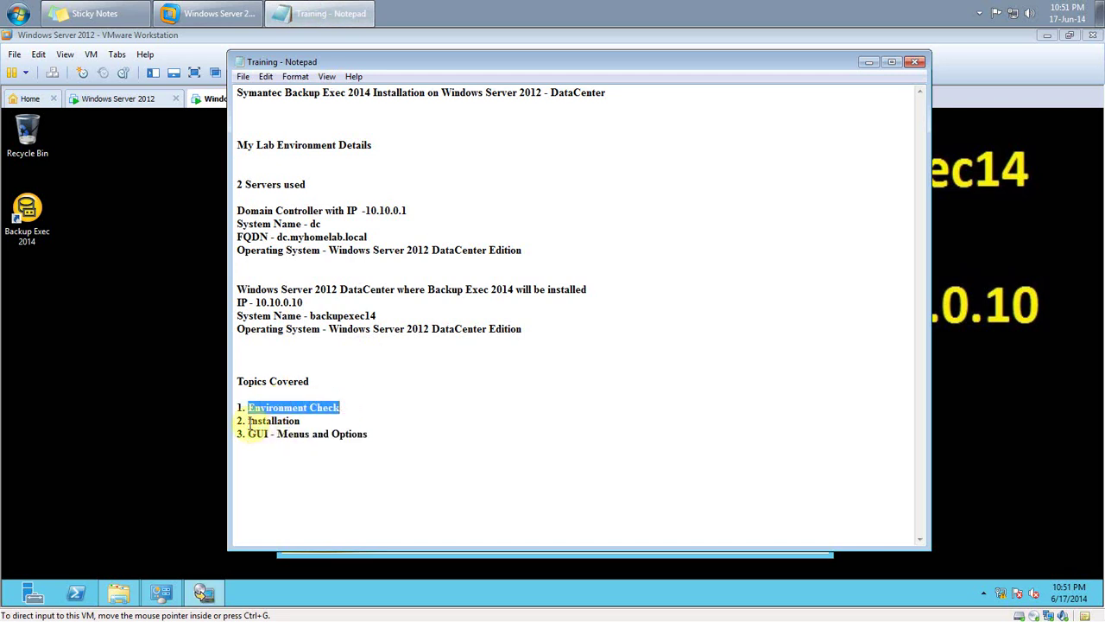
pyautogui.moveTo(247, 420); pyautogui.dragTo(301, 422)
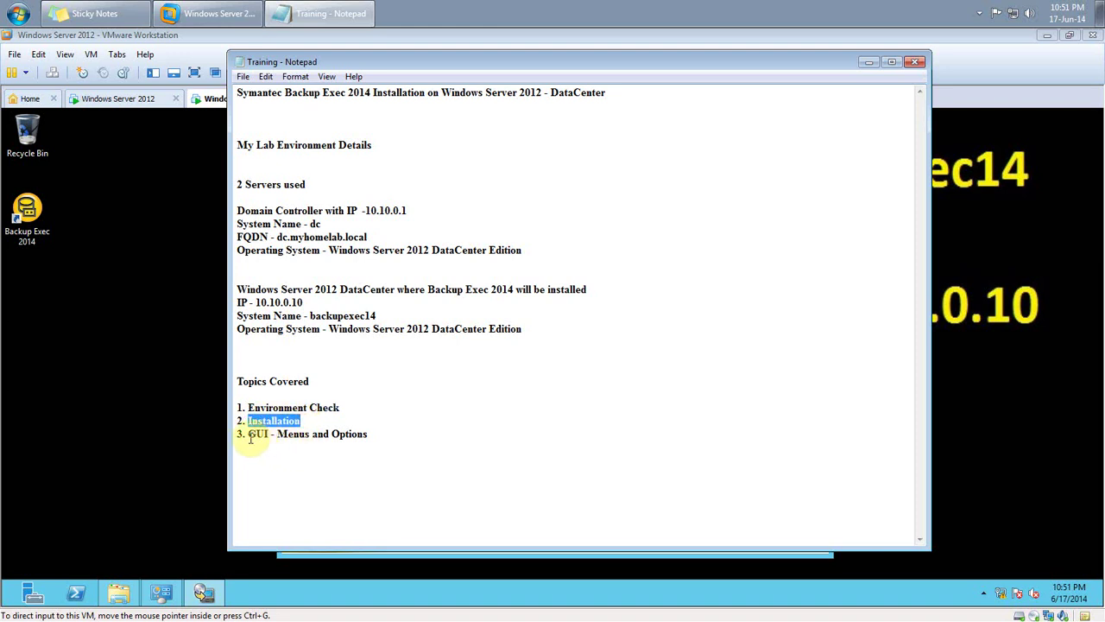
pyautogui.moveTo(249, 436); pyautogui.dragTo(387, 441)
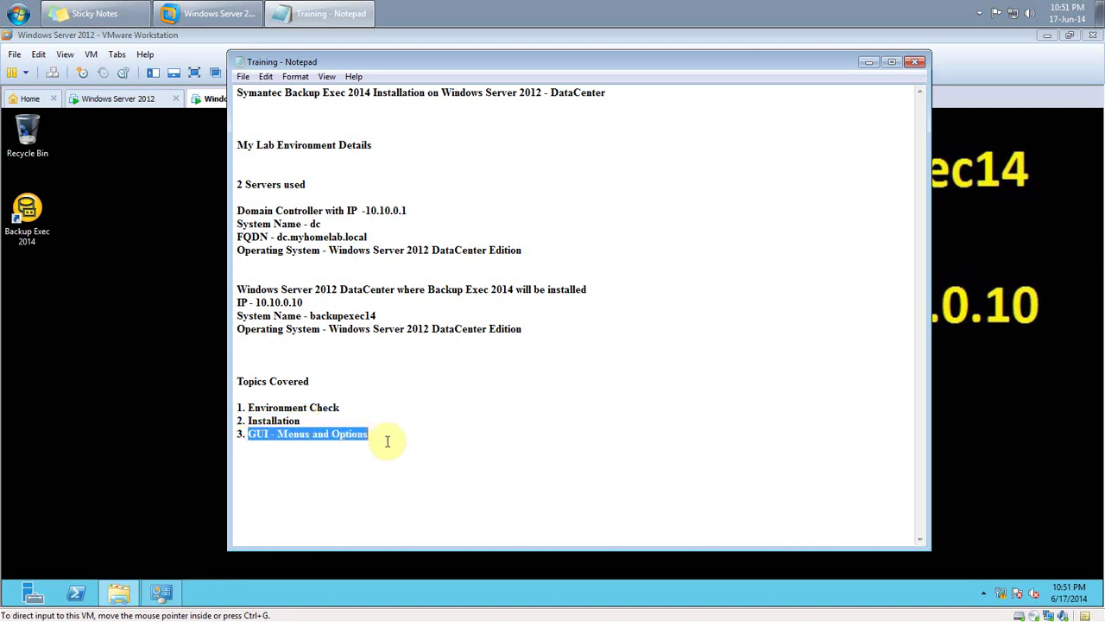
pyautogui.click(293, 13)
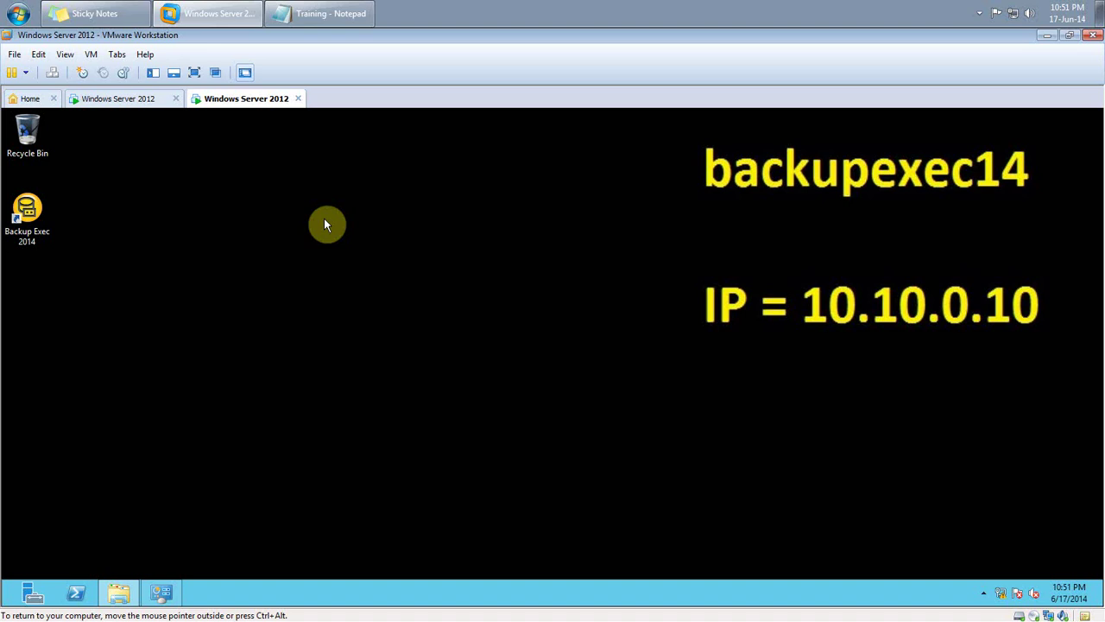
# Step: Launch Backup Exec 2014 and view Backup and Restore, Job Monitor, Storage and Reports, ending on Job Monitor
pyautogui.doubleClick(44, 217)
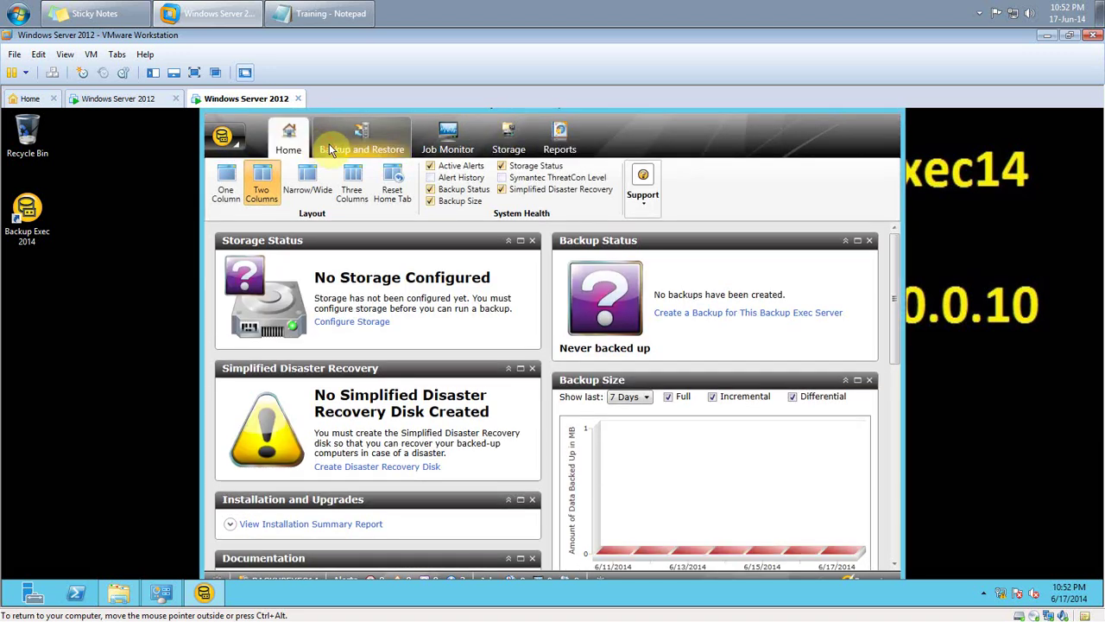
pyautogui.click(354, 145)
pyautogui.click(447, 140)
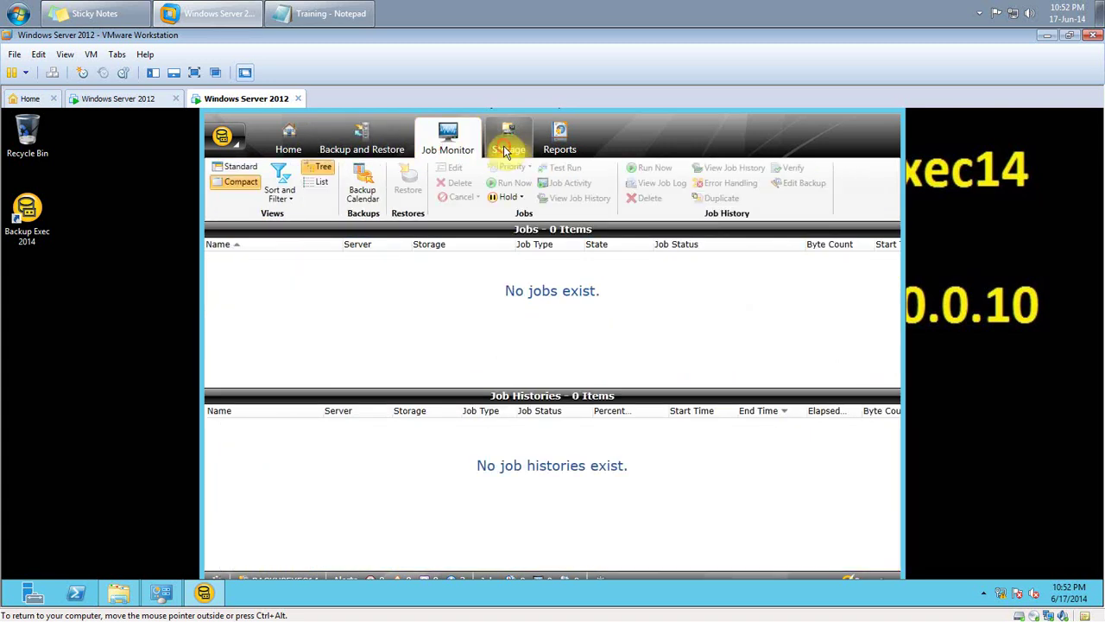
pyautogui.click(506, 151)
pyautogui.click(553, 151)
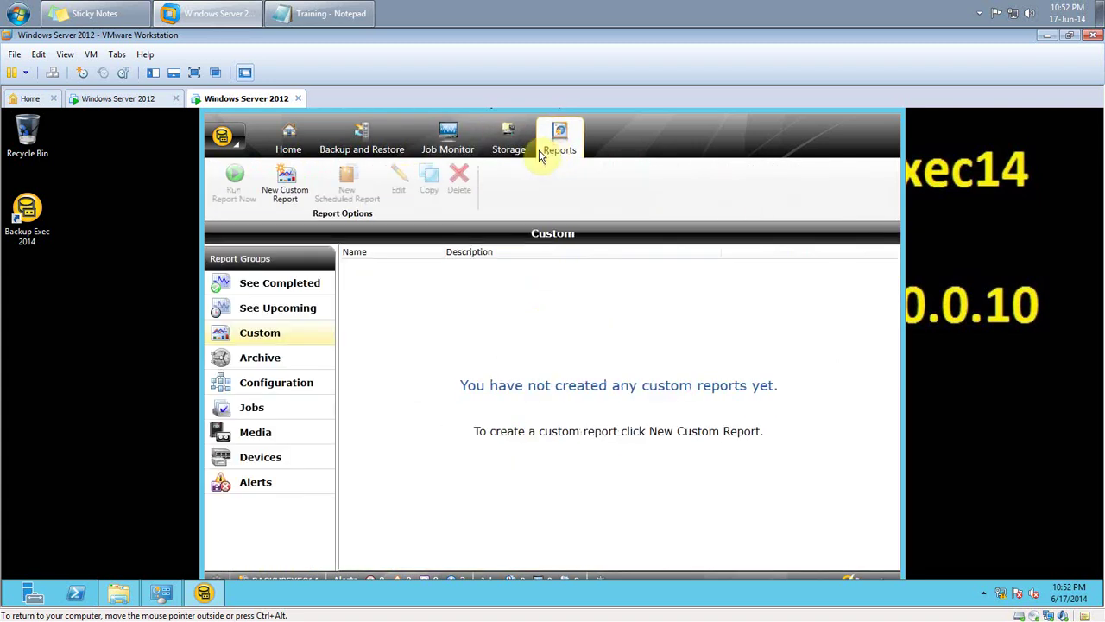
pyautogui.click(443, 158)
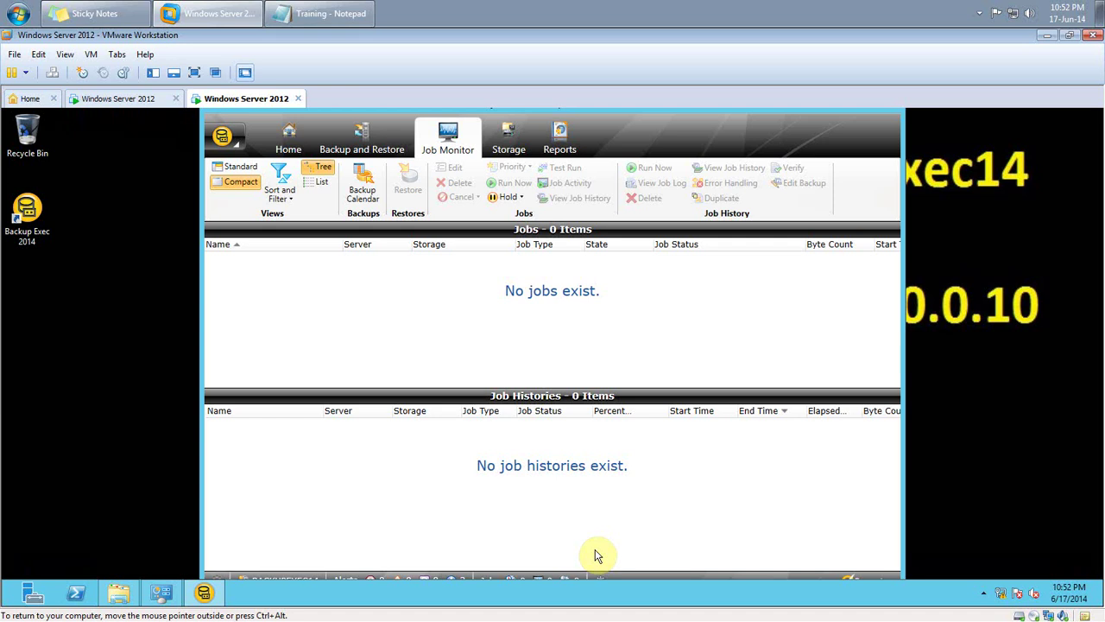
# Step: Show each submenu of the yellow Backup Exec application menu, then return to Home
pyautogui.click(241, 151)
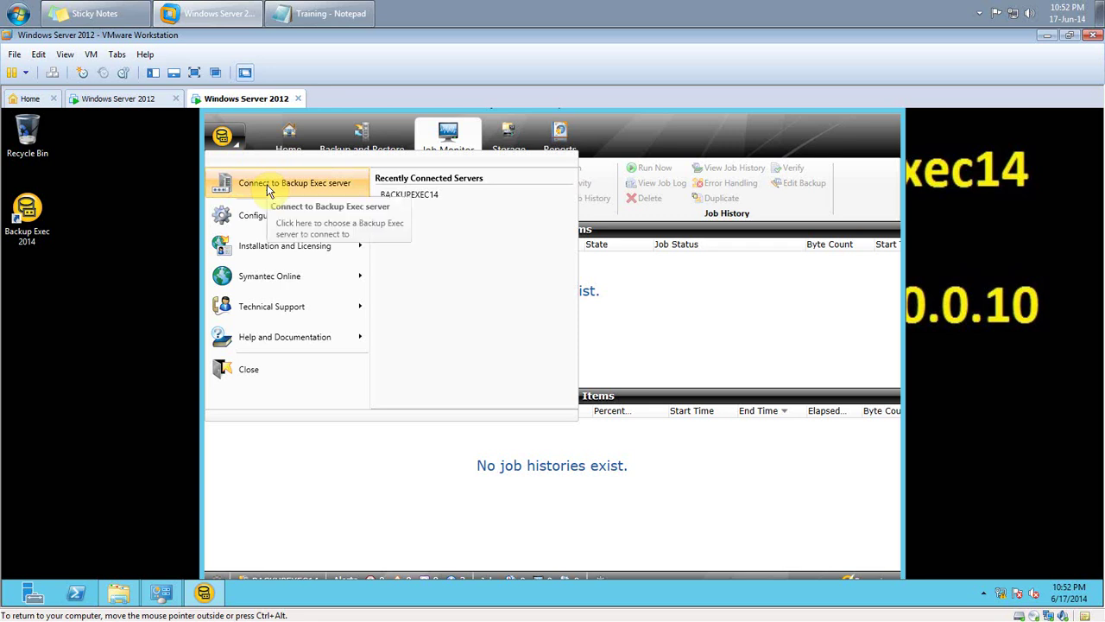
pyautogui.moveTo(266, 217)
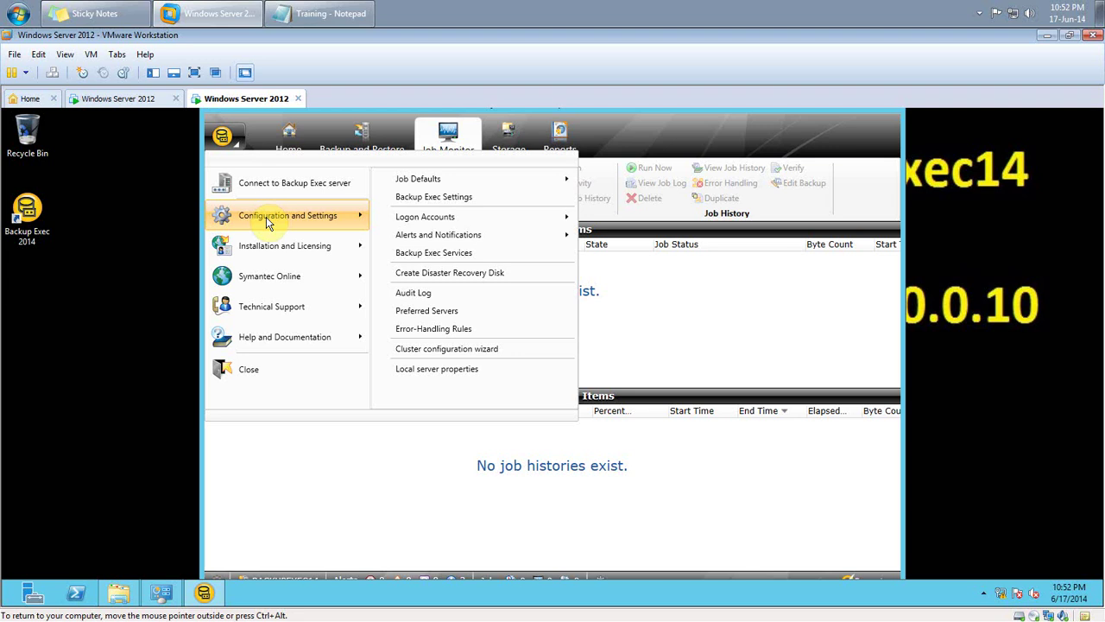
pyautogui.moveTo(275, 243)
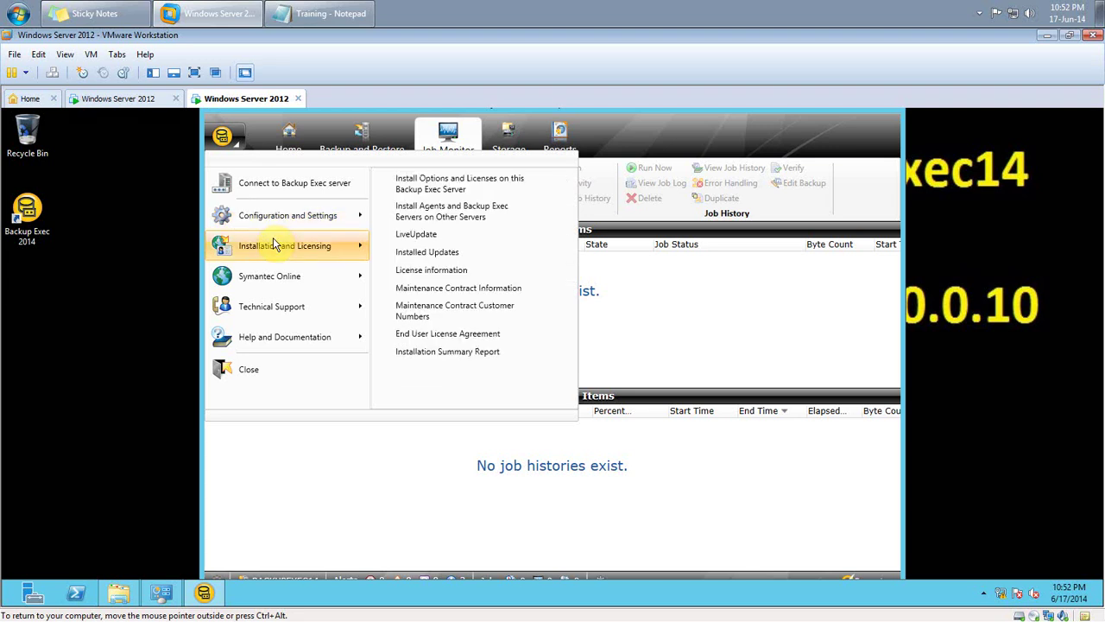
pyautogui.moveTo(284, 278)
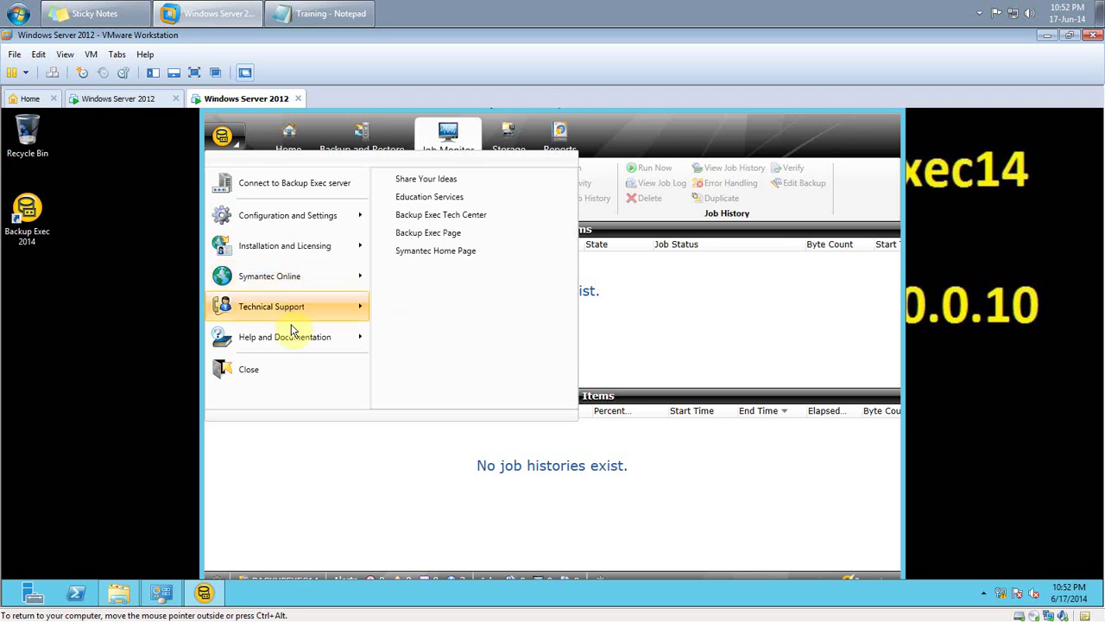
pyautogui.moveTo(292, 311)
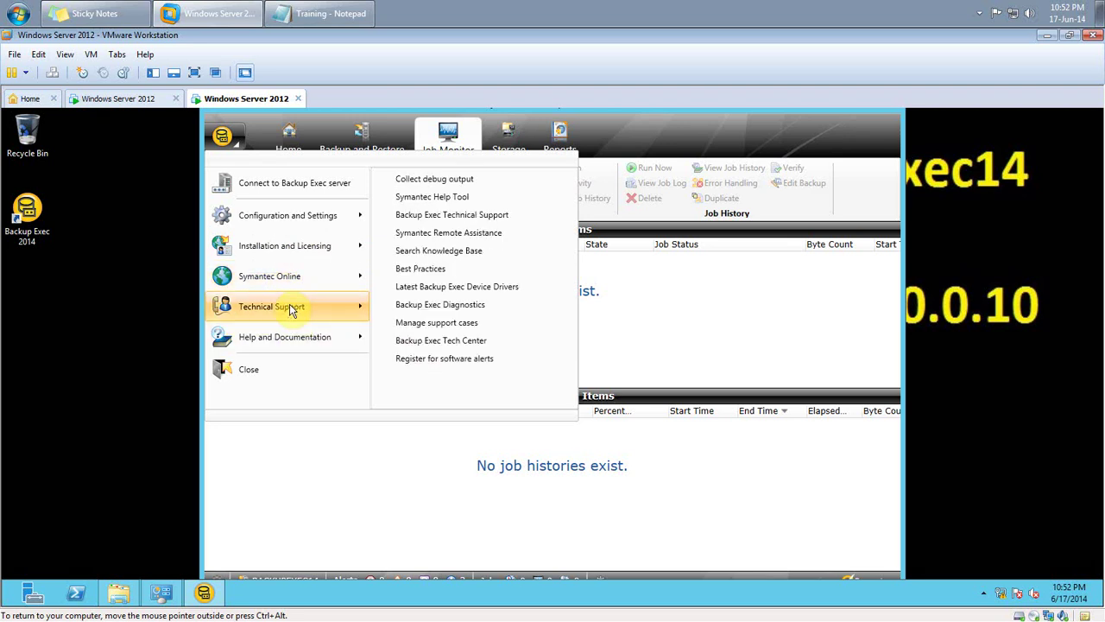
pyautogui.moveTo(301, 337)
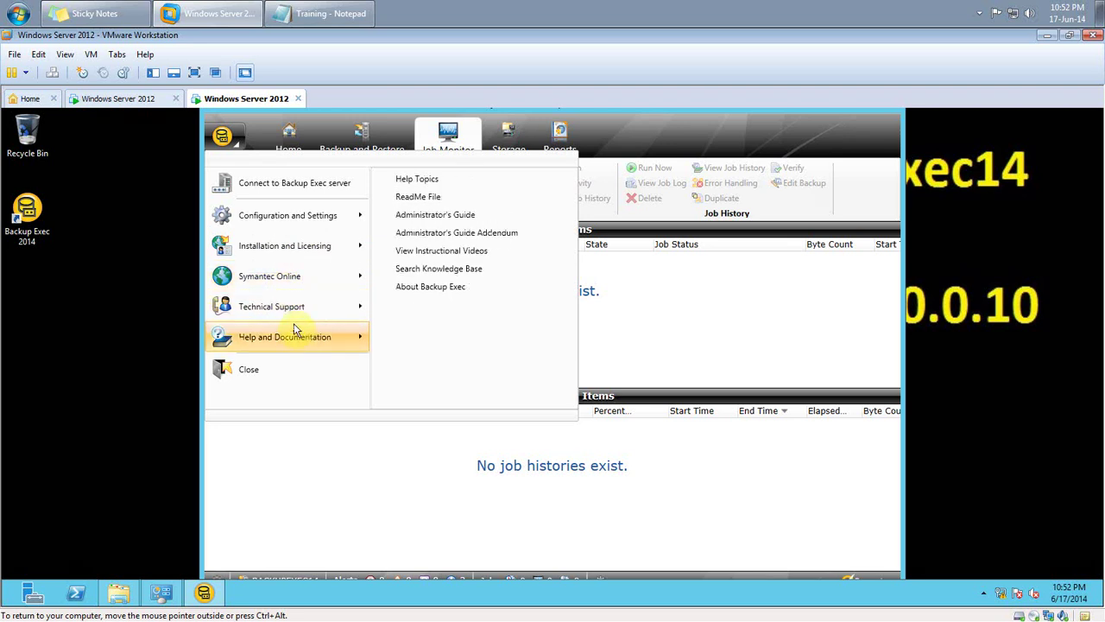
pyautogui.moveTo(267, 169)
pyautogui.click(289, 136)
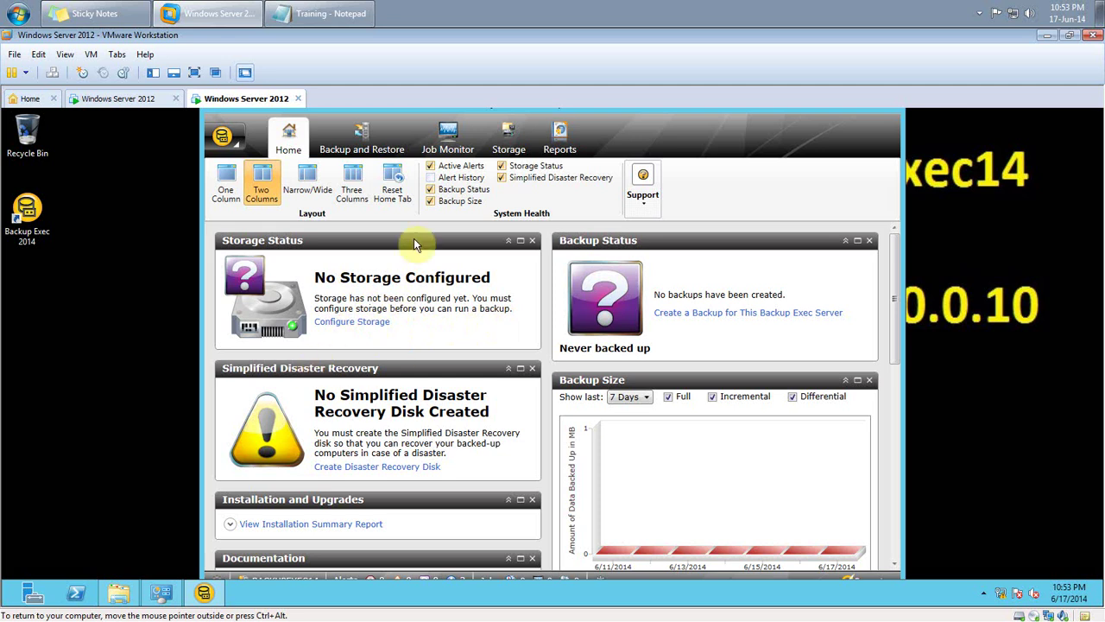
# Step: In Backup and Restore, resize the Groups pane and switch between All and Retired Servers, then open Job Monitor
pyautogui.click(364, 152)
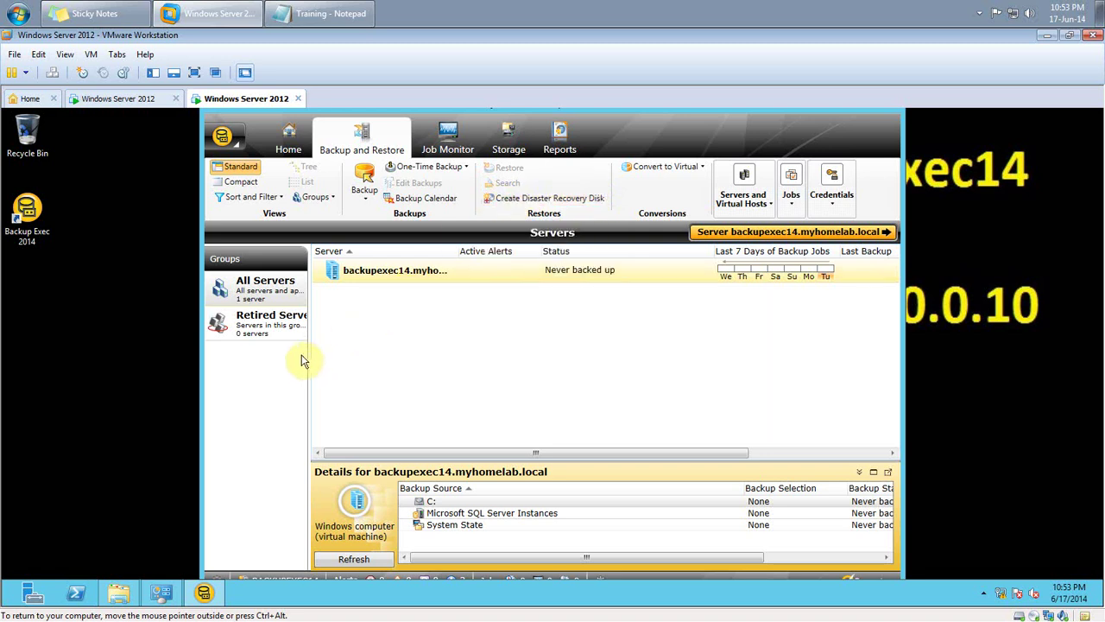
pyautogui.moveTo(308, 360); pyautogui.dragTo(457, 350)
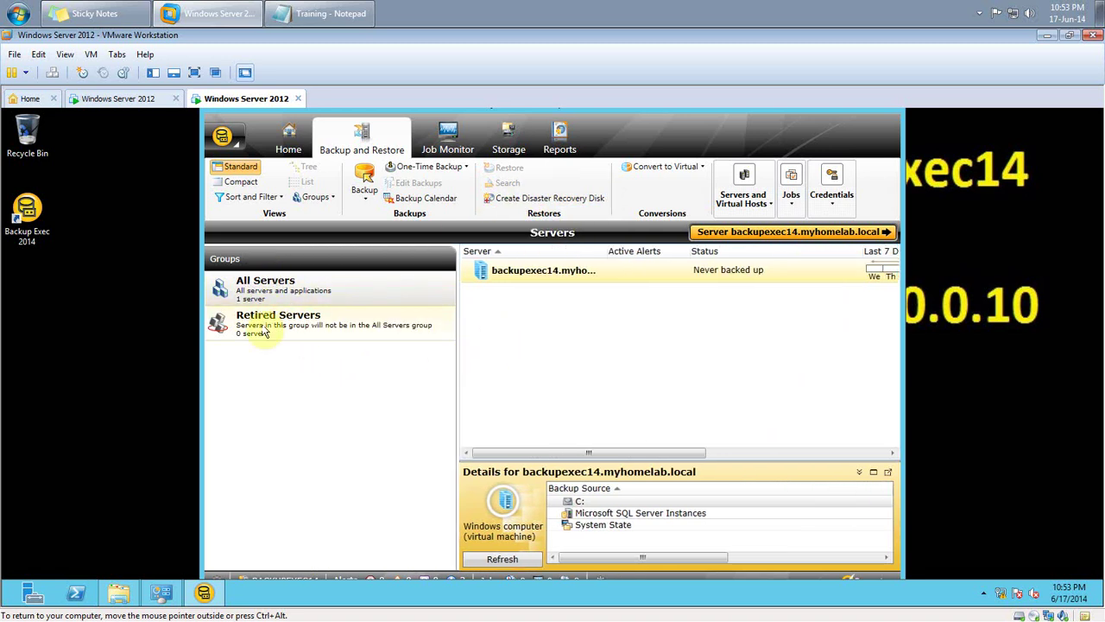
pyautogui.click(264, 327)
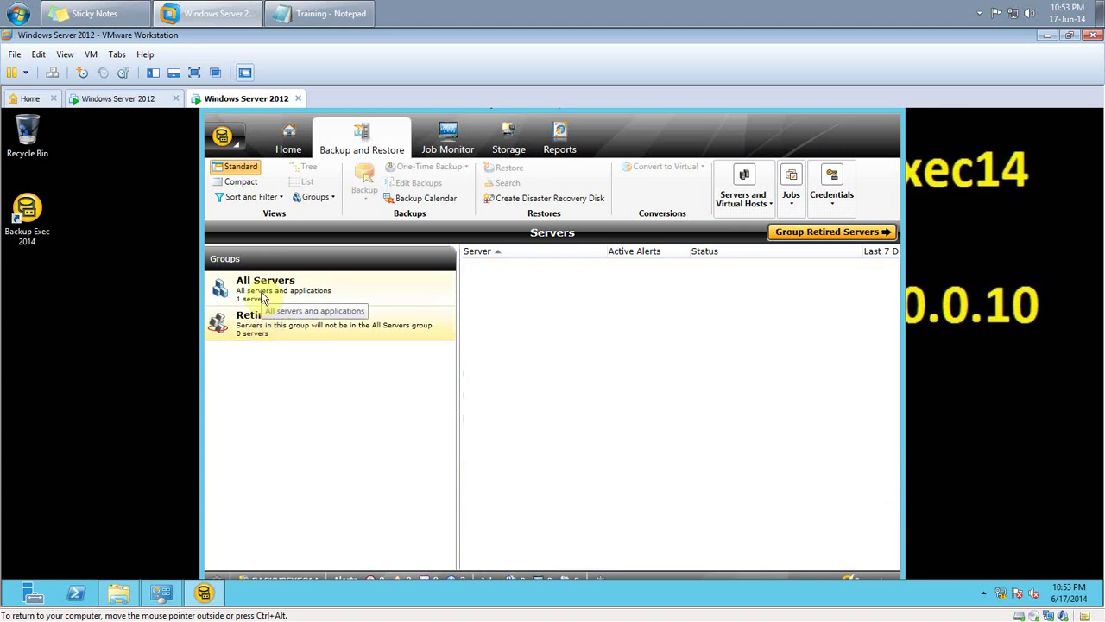
pyautogui.click(263, 298)
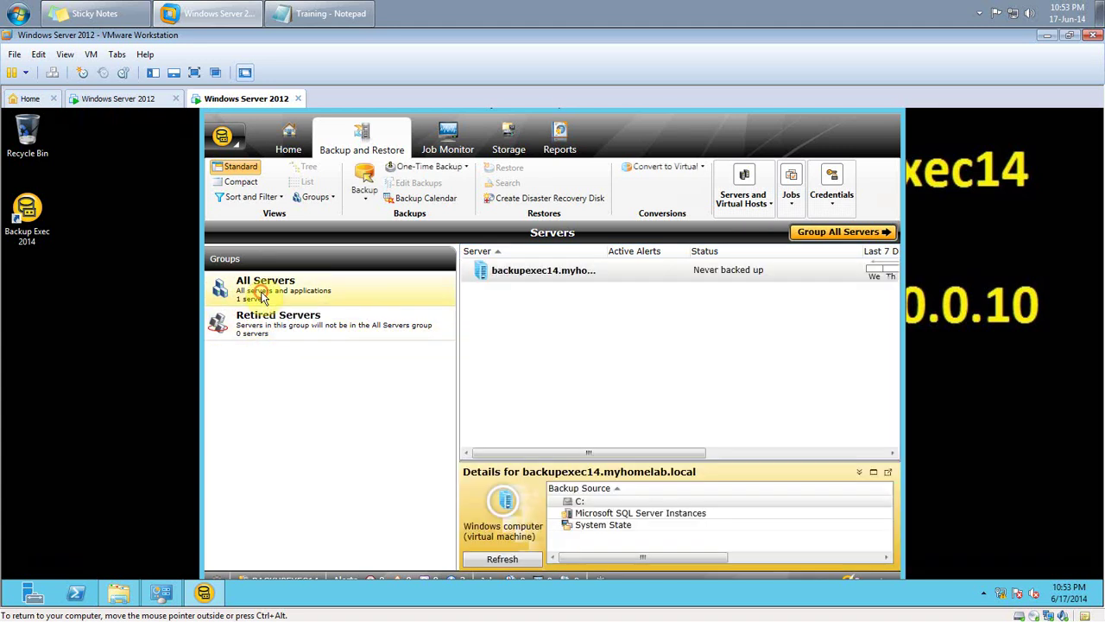
pyautogui.click(270, 320)
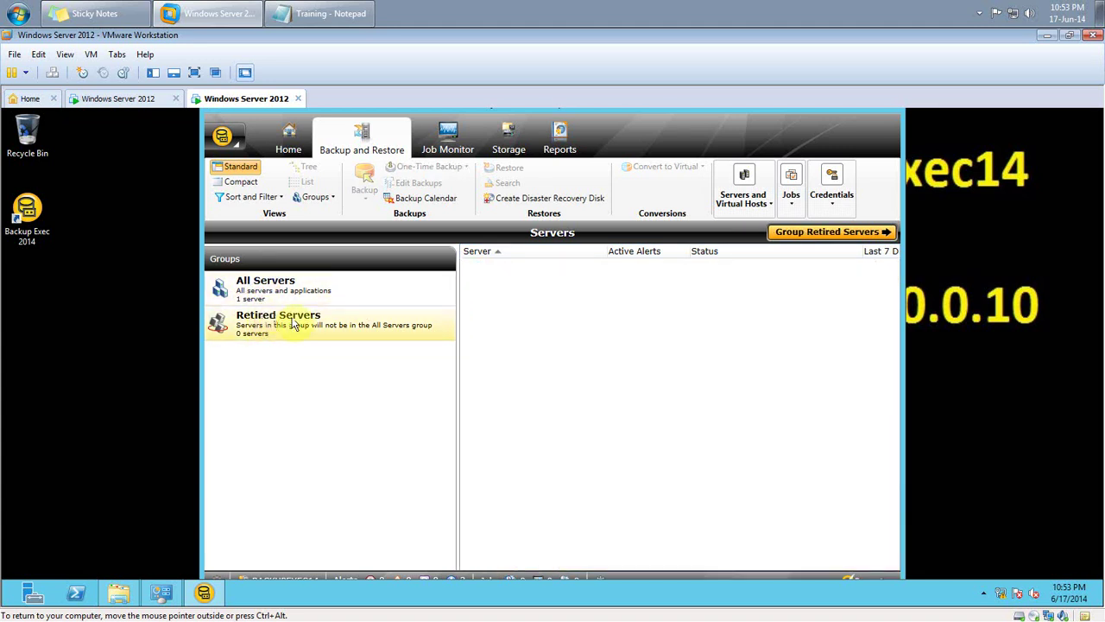
pyautogui.moveTo(457, 376); pyautogui.dragTo(352, 374)
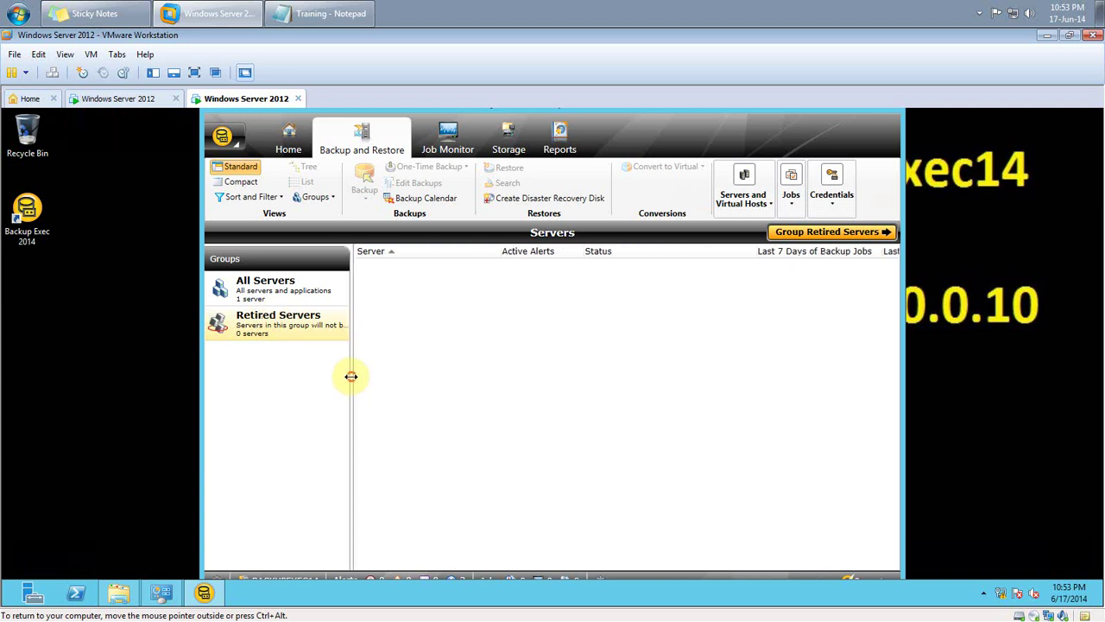
pyautogui.click(286, 296)
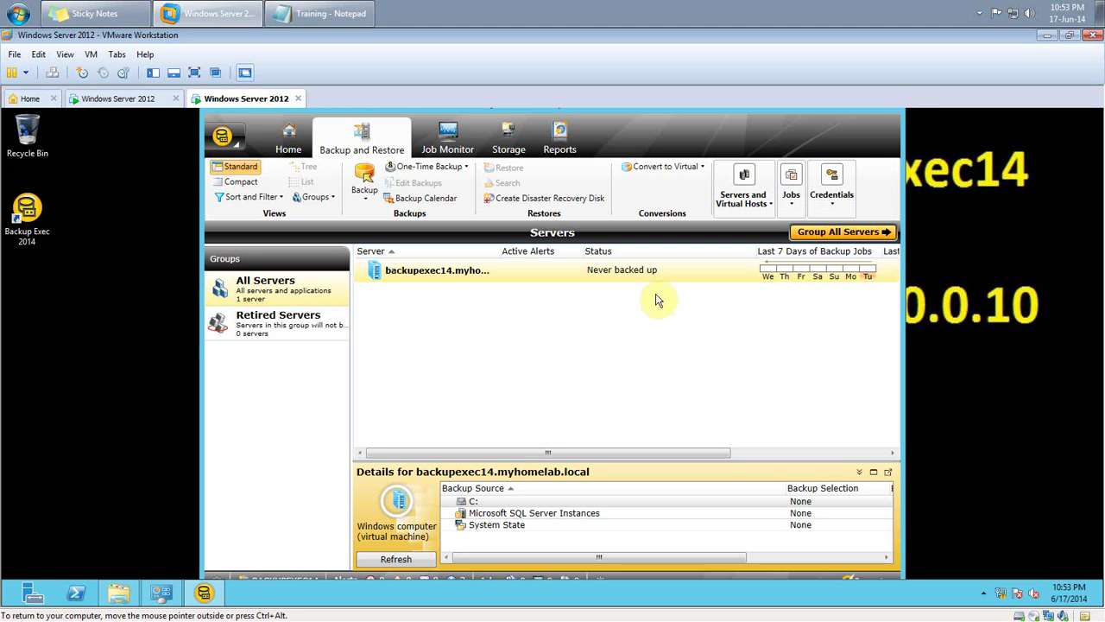
pyautogui.click(449, 147)
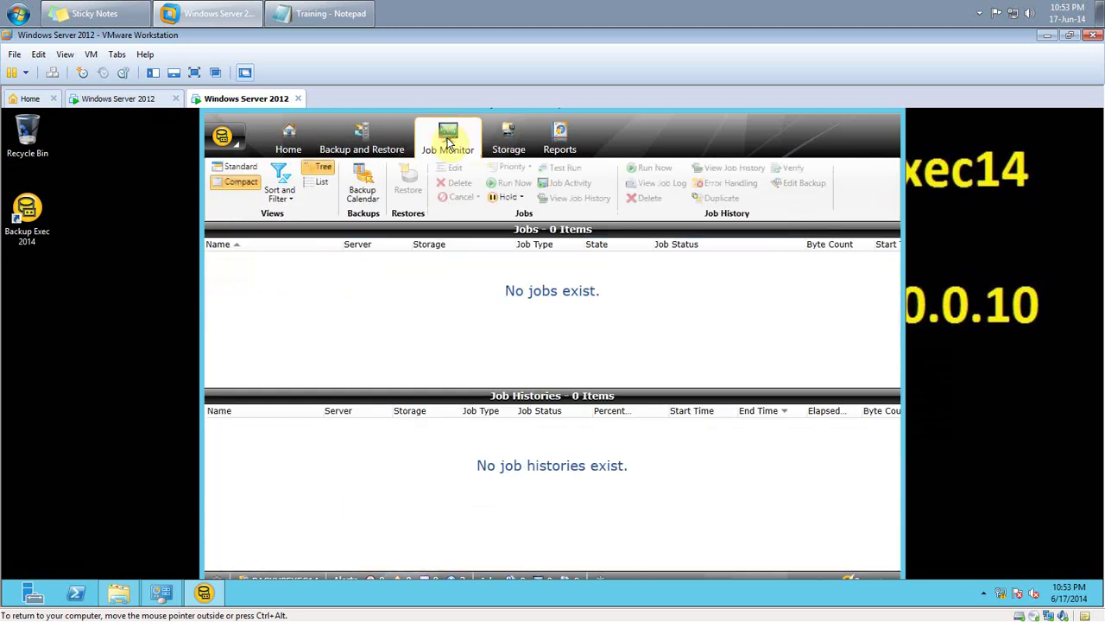